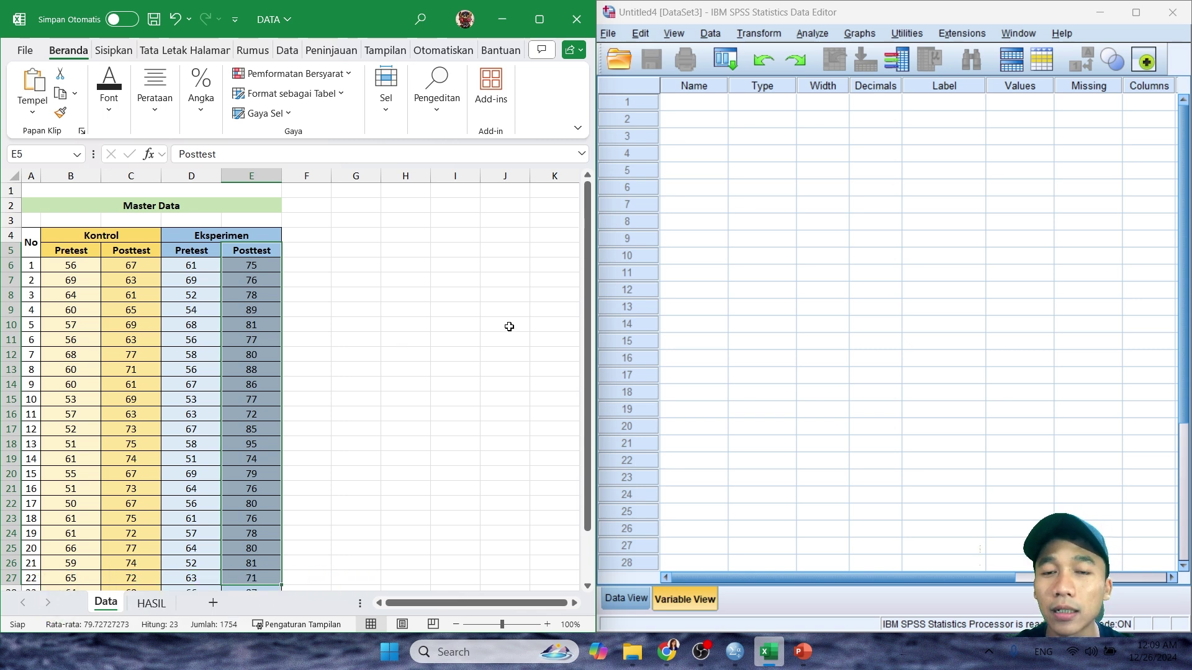
pyautogui.click(286, 277)
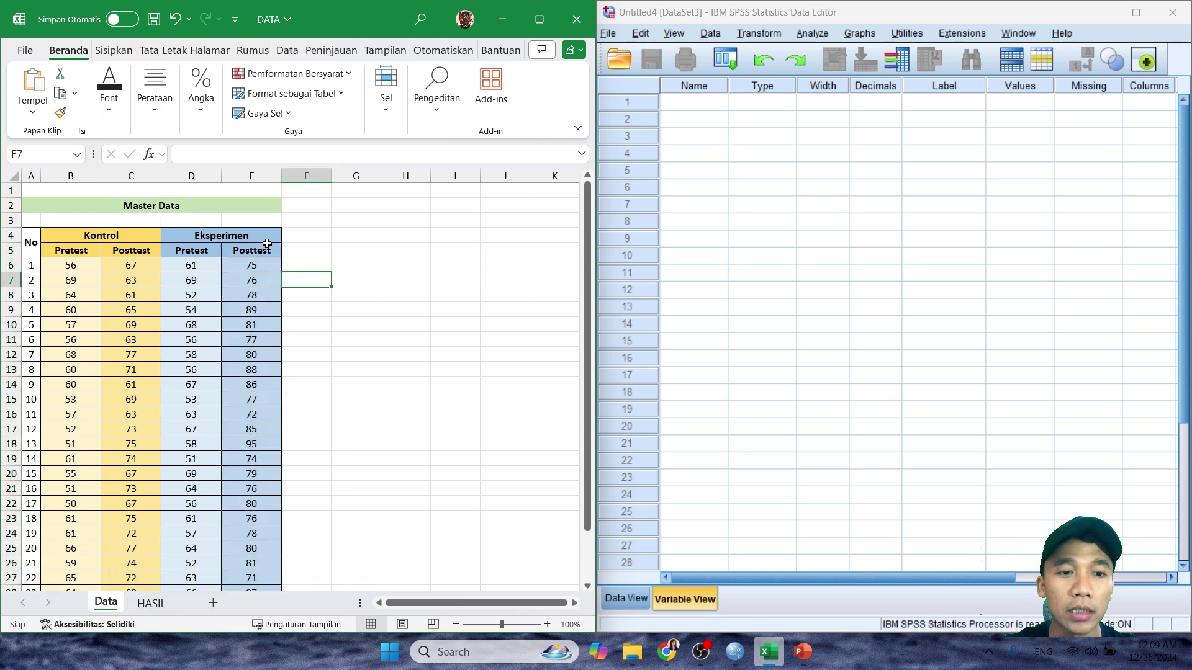
pyautogui.click(267, 239)
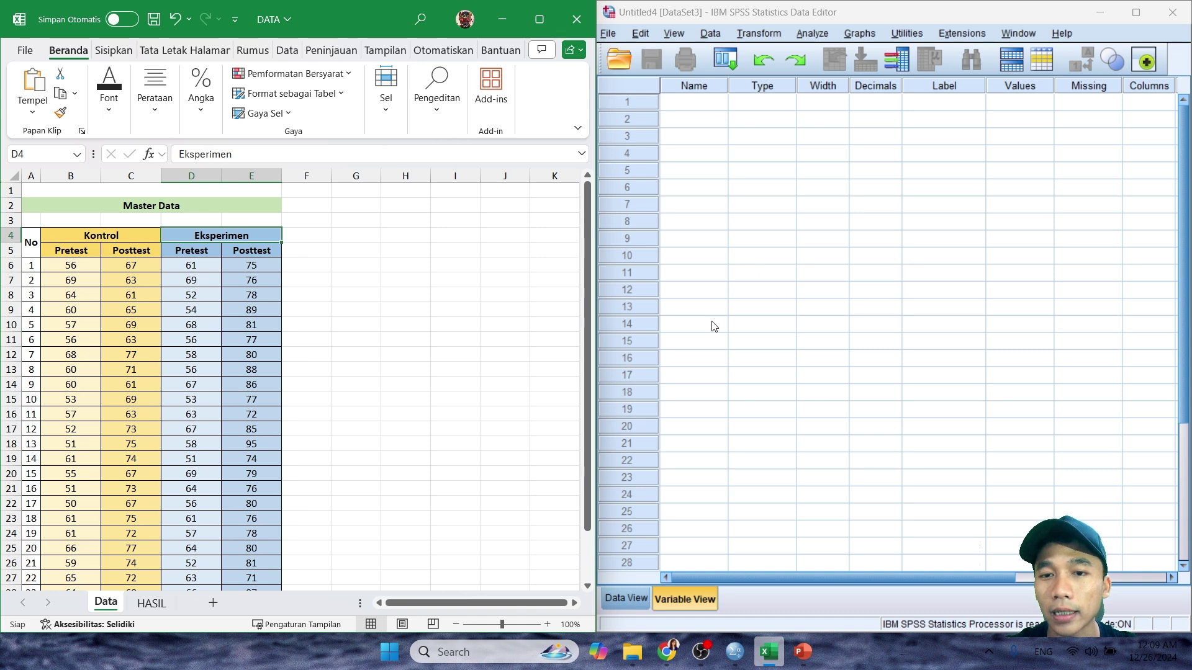
pyautogui.click(696, 112)
pyautogui.click(626, 598)
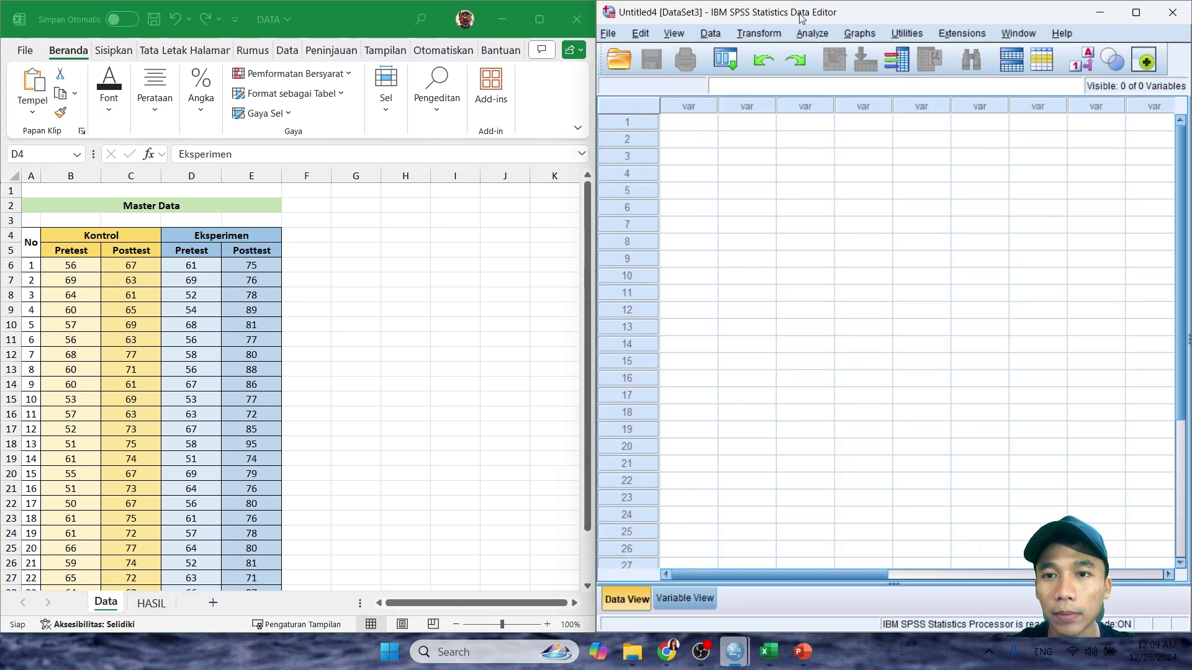
# - Define two variables in the SPSS variable list, naming the first Hasil and the second Kelas
pyautogui.click(706, 599)
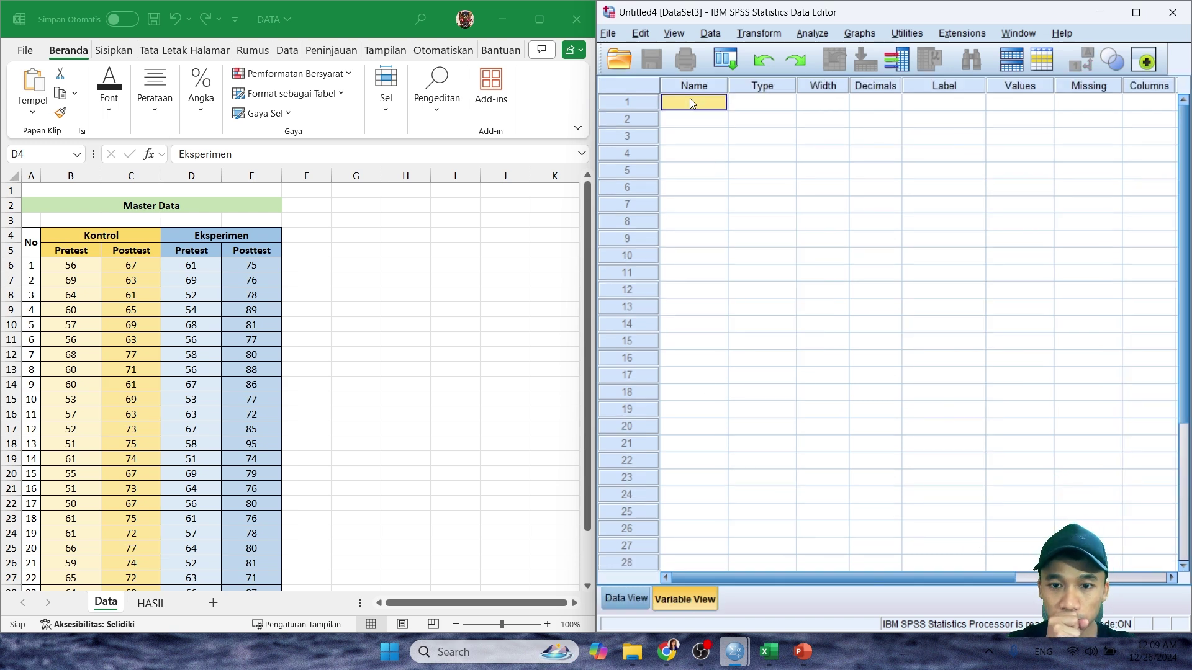
pyautogui.write('Hasil')
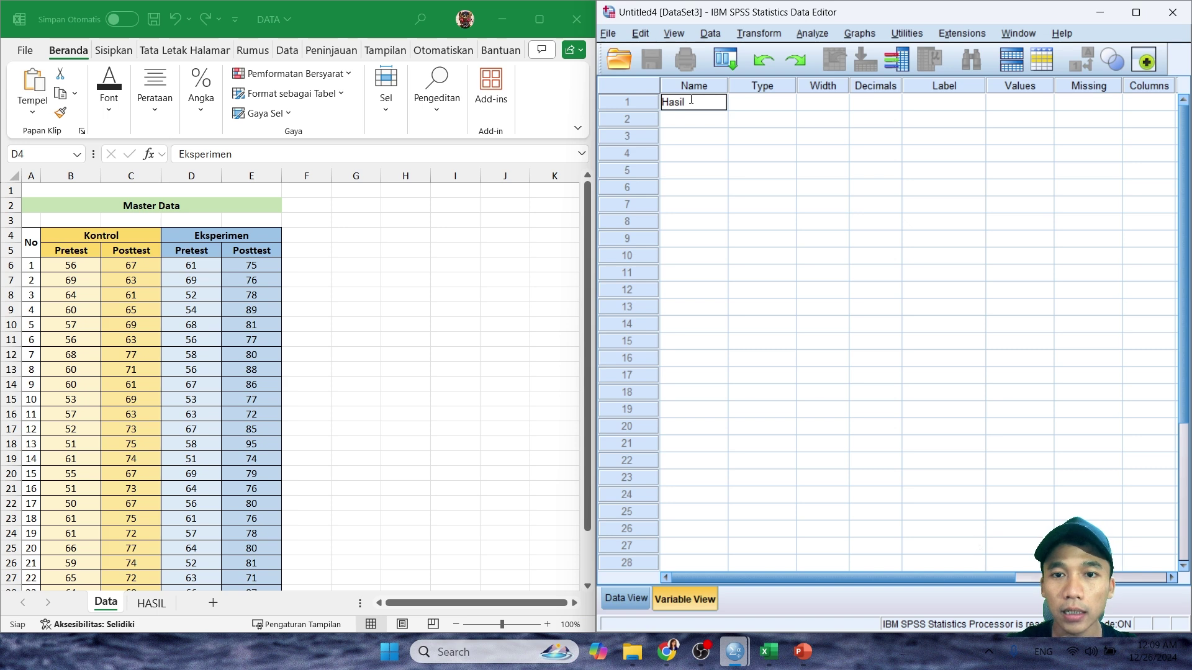
pyautogui.click(701, 122)
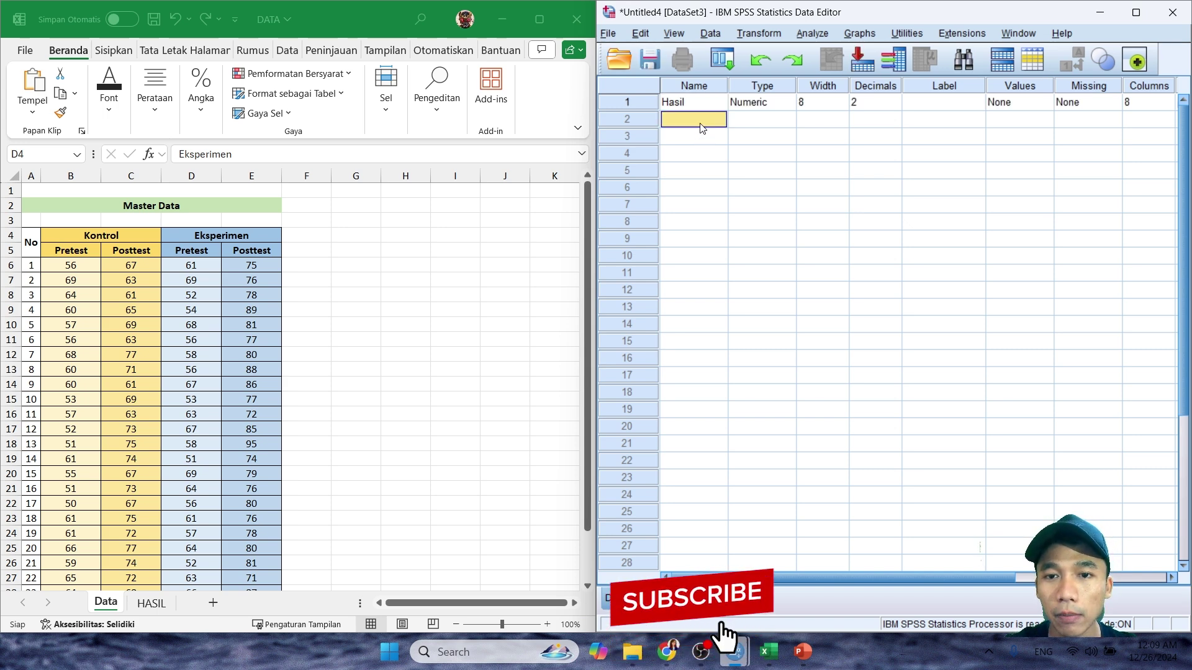
pyautogui.write('Le')
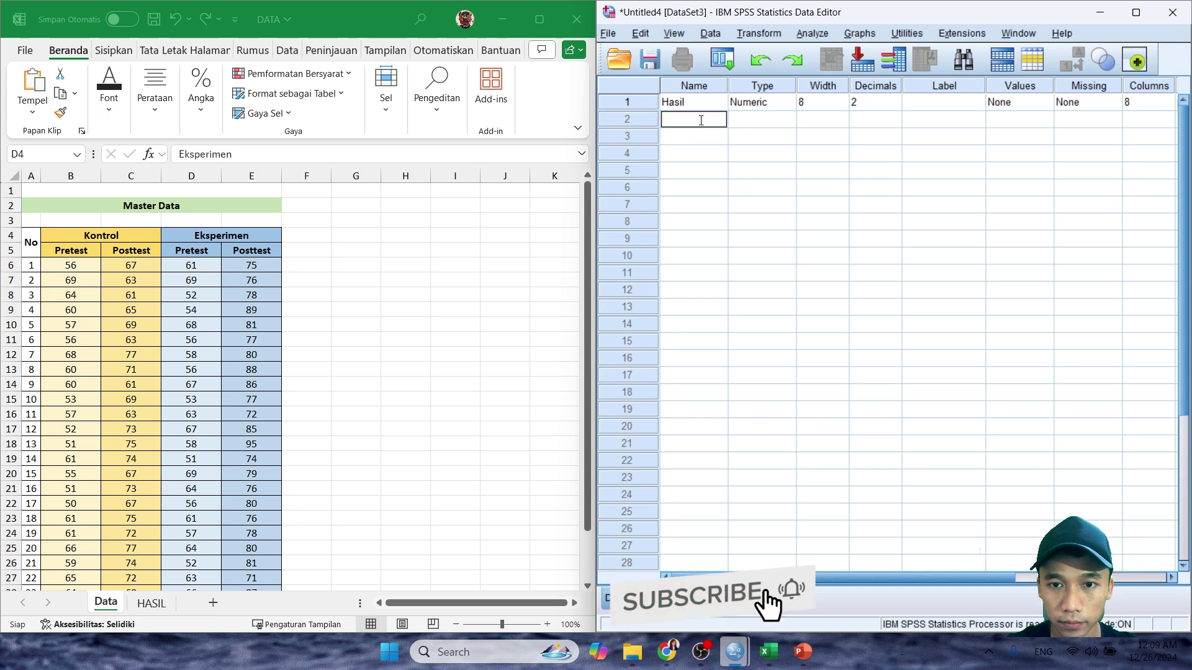
pyautogui.write('l')
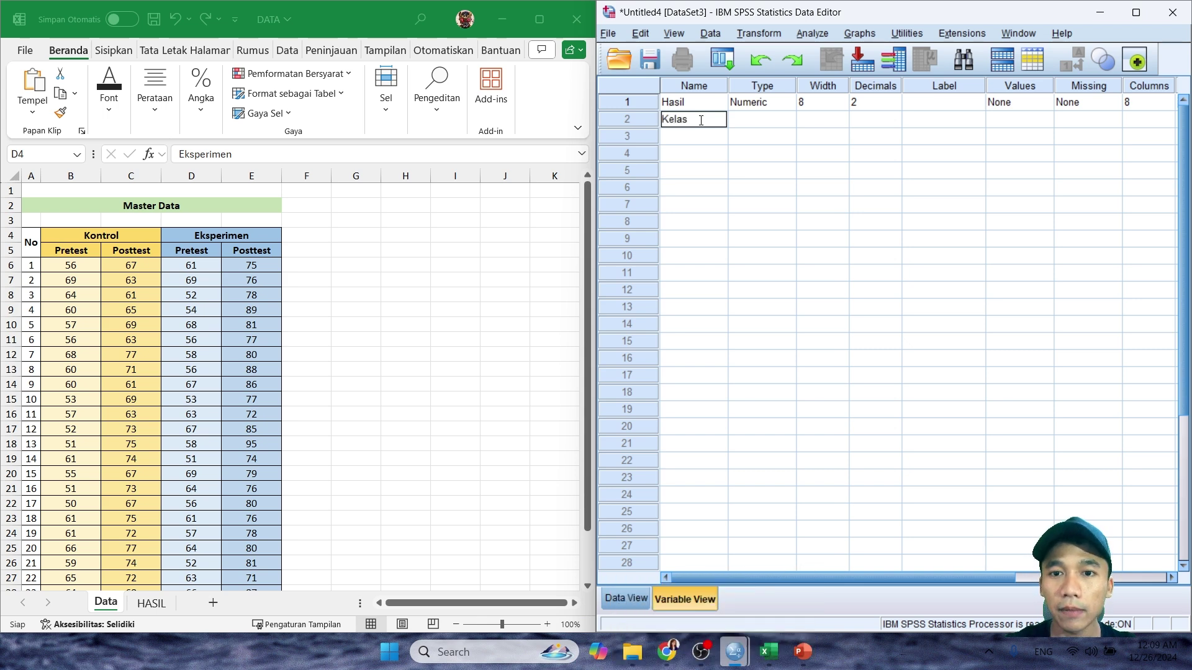
pyautogui.write('as')
pyautogui.click(780, 174)
# - Set the number of decimals to 0 for both the Hasil and Kelas variables
pyautogui.click(891, 101)
pyautogui.click(893, 104)
pyautogui.click(894, 105)
pyautogui.click(876, 119)
pyautogui.click(894, 122)
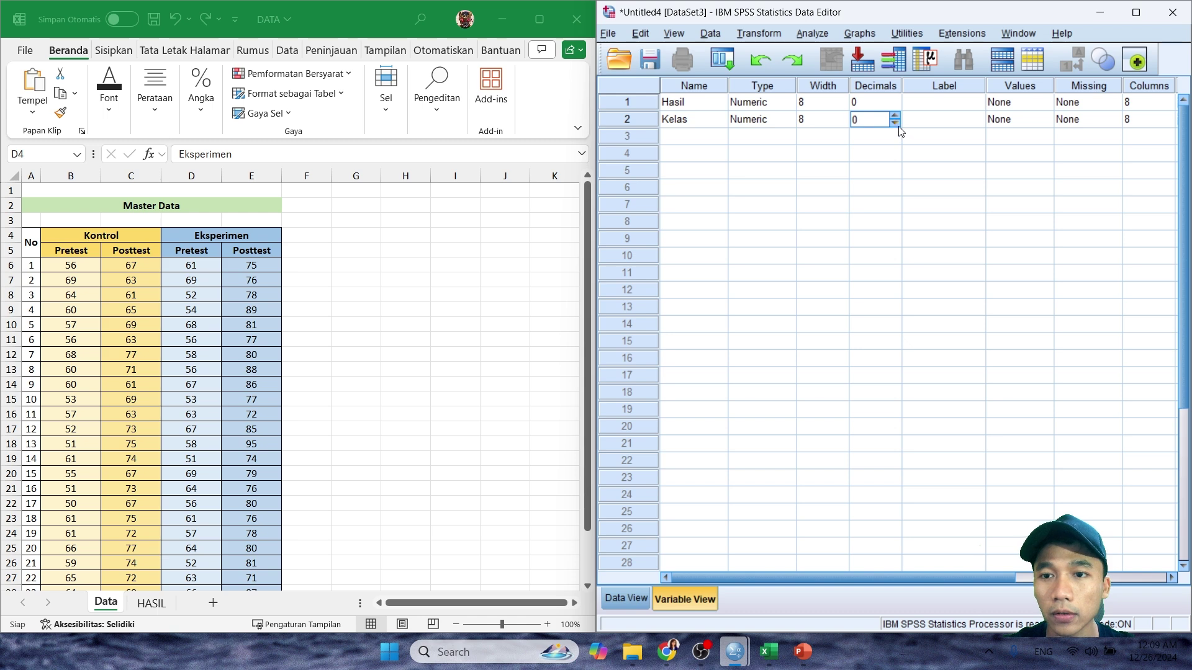
# - Give the Hasil variable the label "Hasil Belajar Siswa IPS"
pyautogui.click(941, 104)
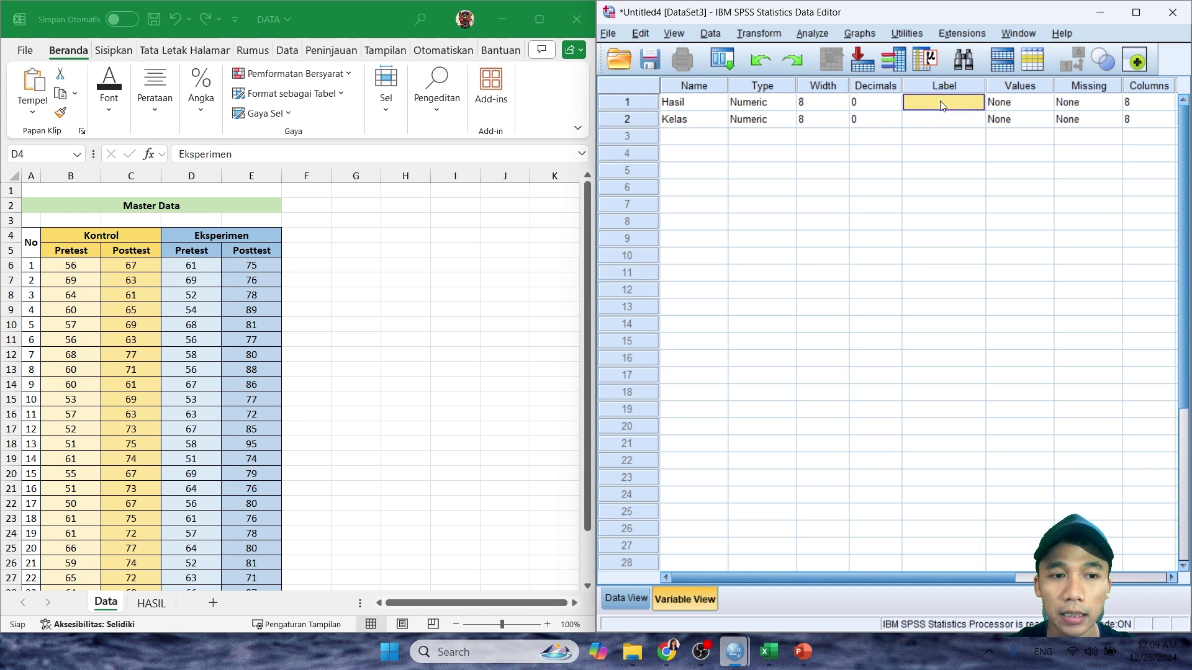
pyautogui.click(971, 122)
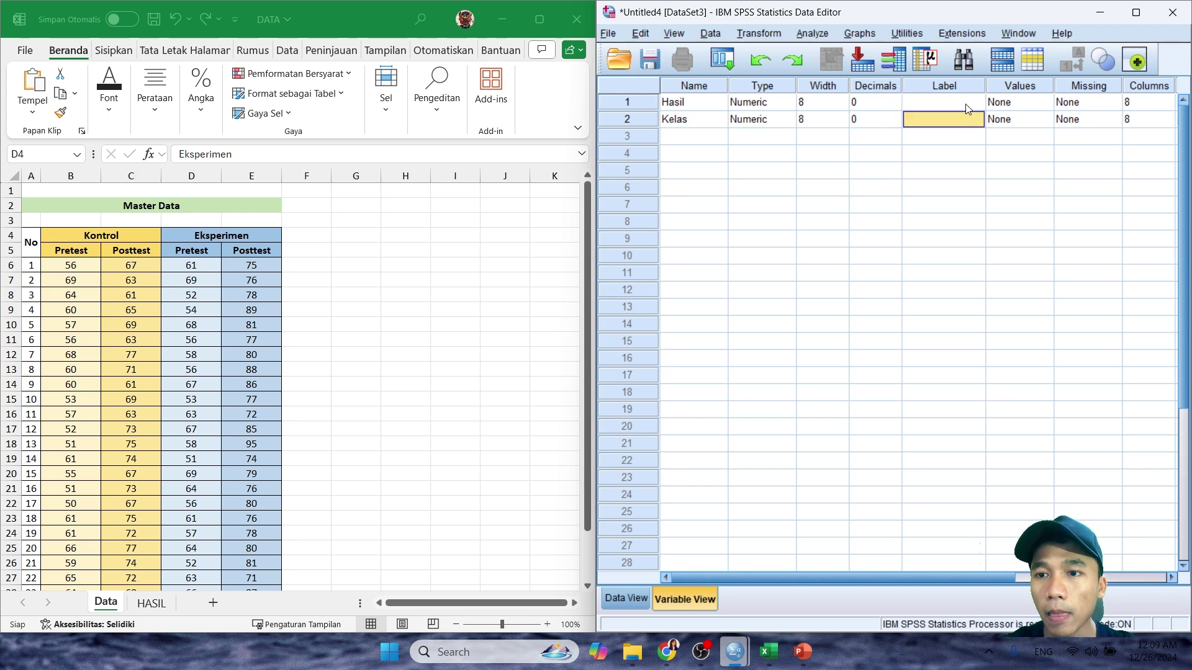
pyautogui.click(966, 105)
pyautogui.click(967, 104)
pyautogui.write('Hasil')
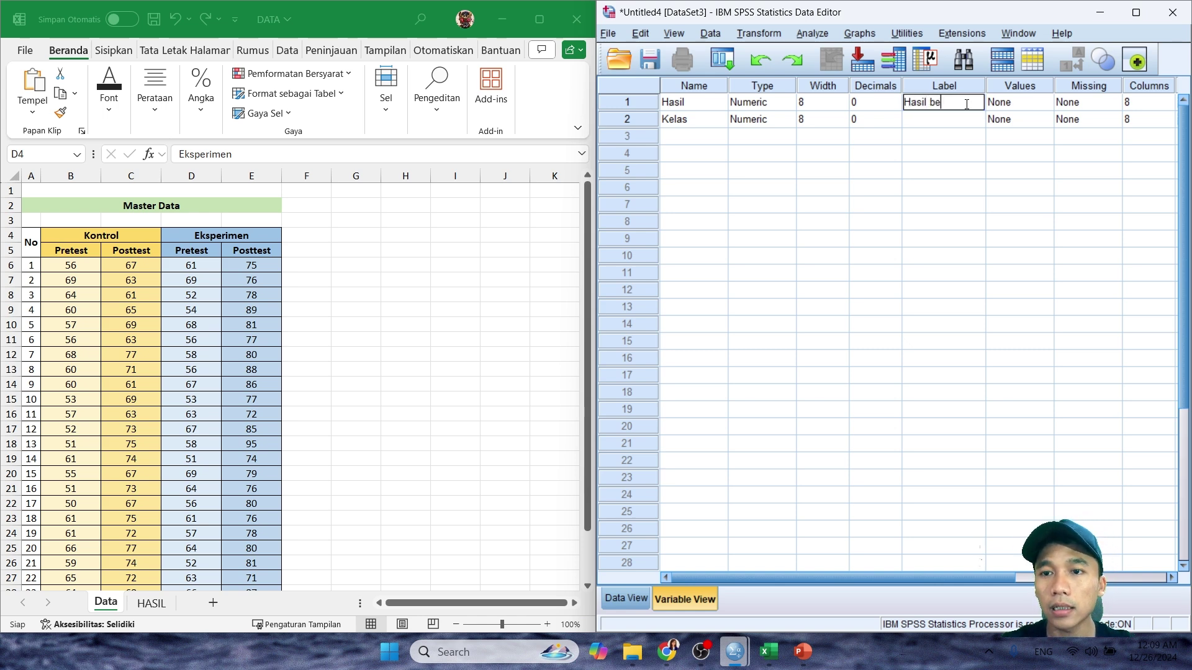
pyautogui.write(' bela')
pyautogui.write('elaj')
pyautogui.write('ar Siswa')
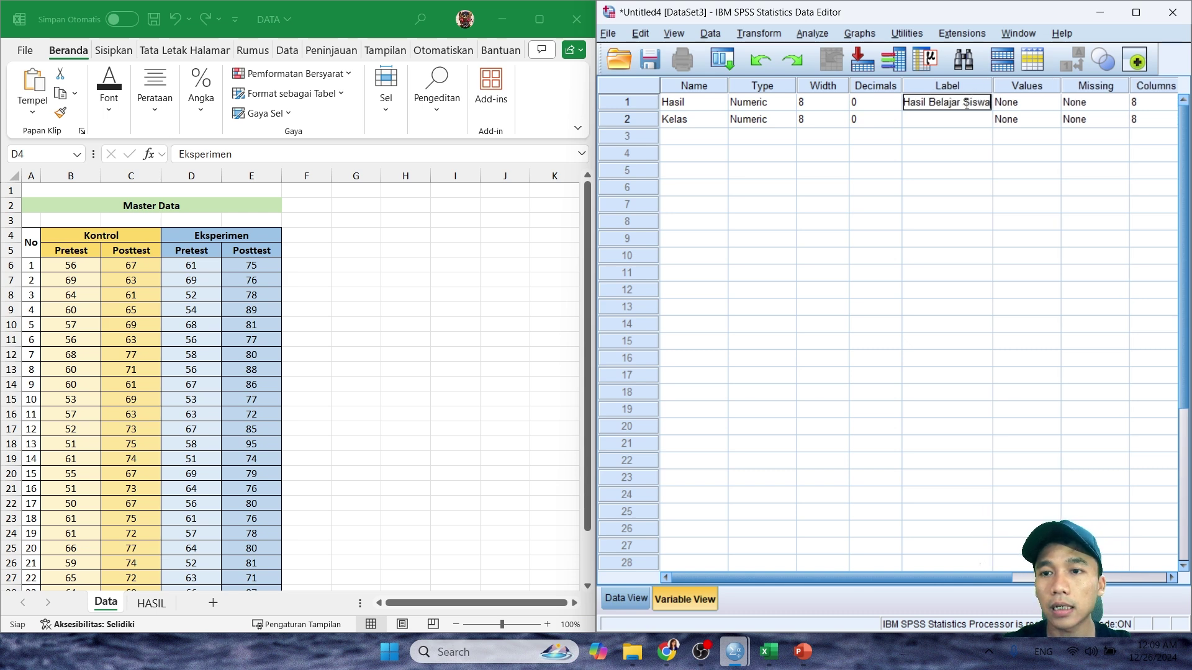
pyautogui.write(' IPS')
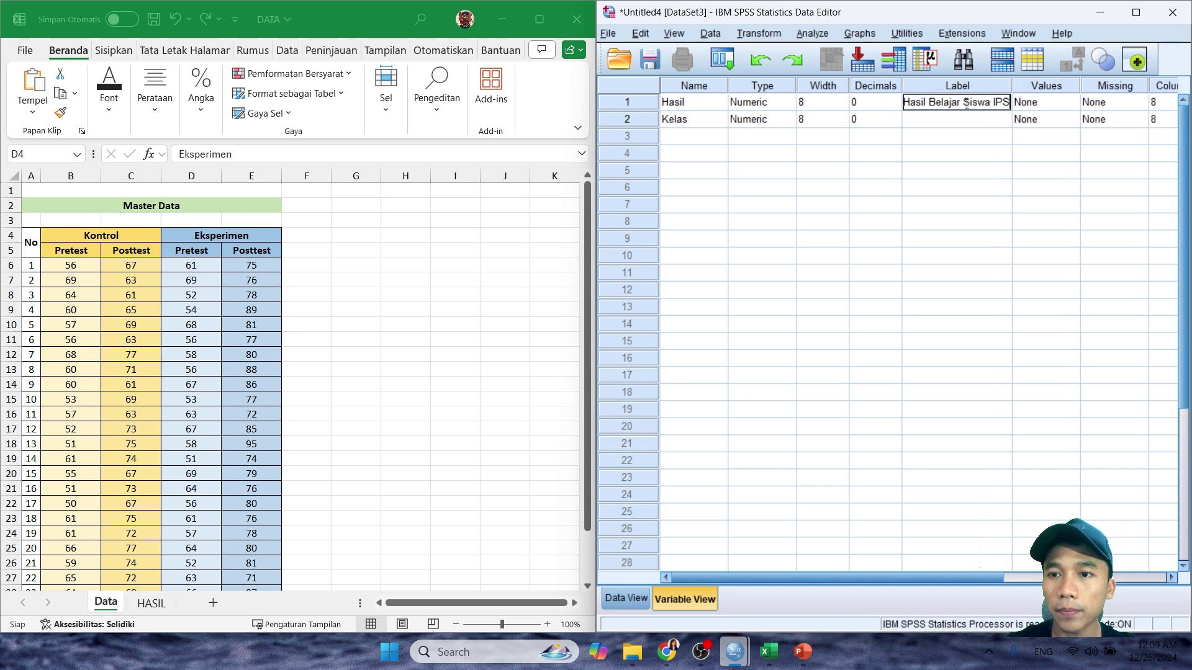
# - Give the Kelas variable the label "Kelas"
pyautogui.click(970, 124)
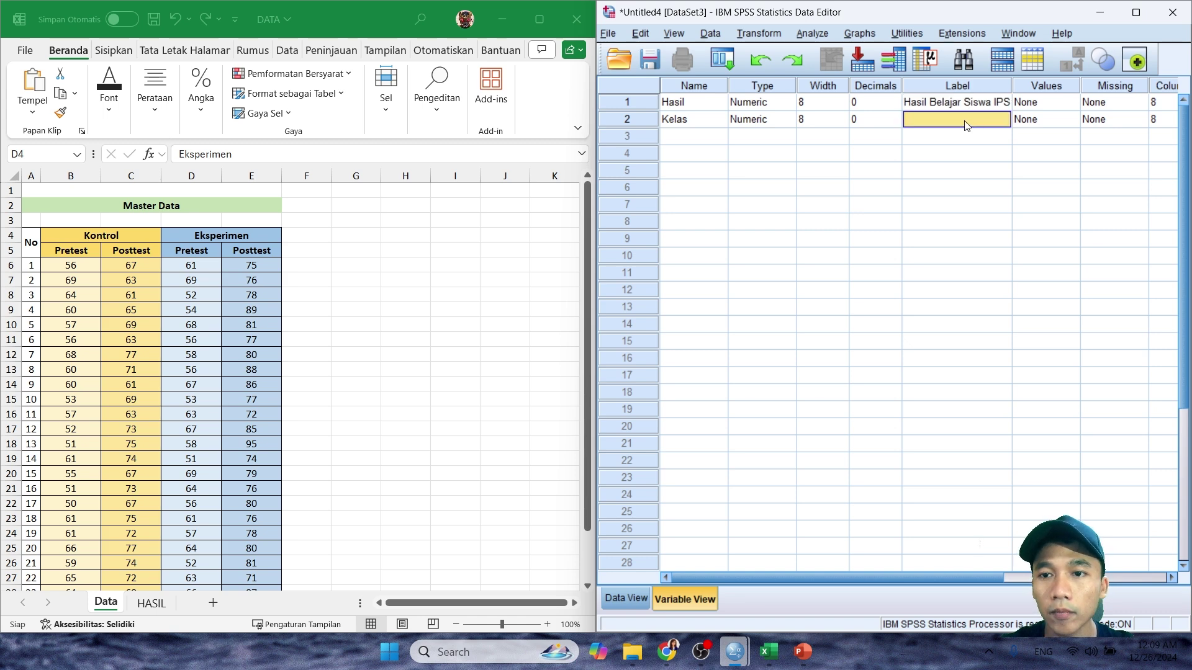
pyautogui.click(965, 120)
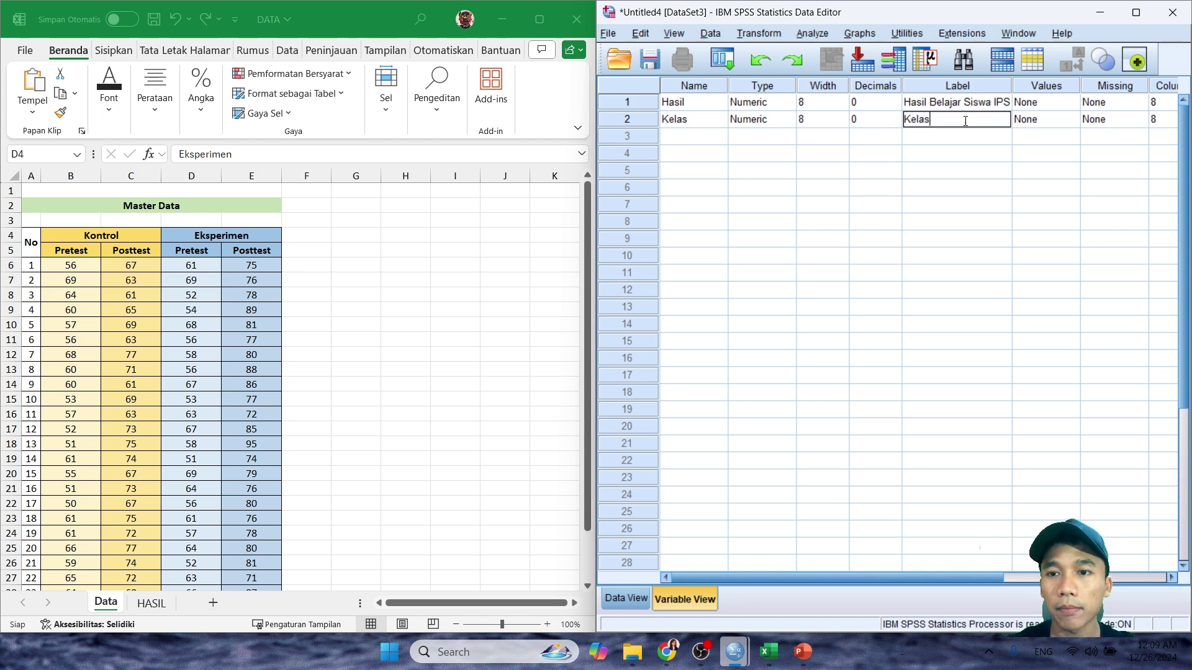
pyautogui.press('Return')
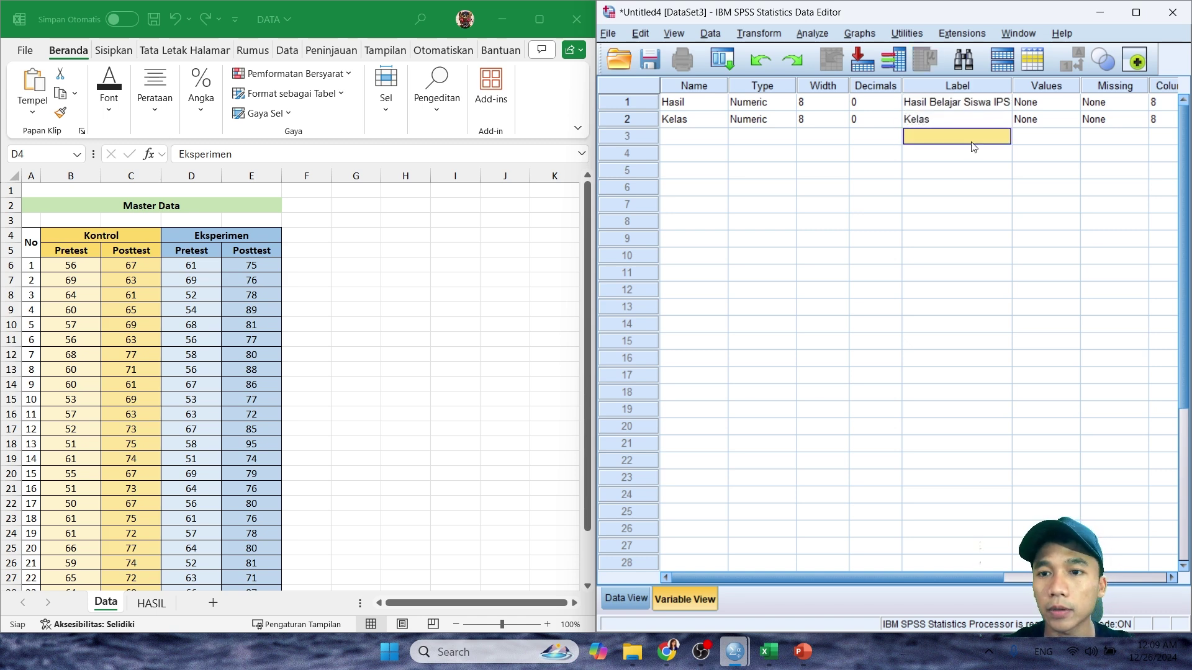
# - Add a value label to the Kelas variable that defines 1 as "PosTest Kontrol (Konvensional)"
pyautogui.doubleClick(1064, 123)
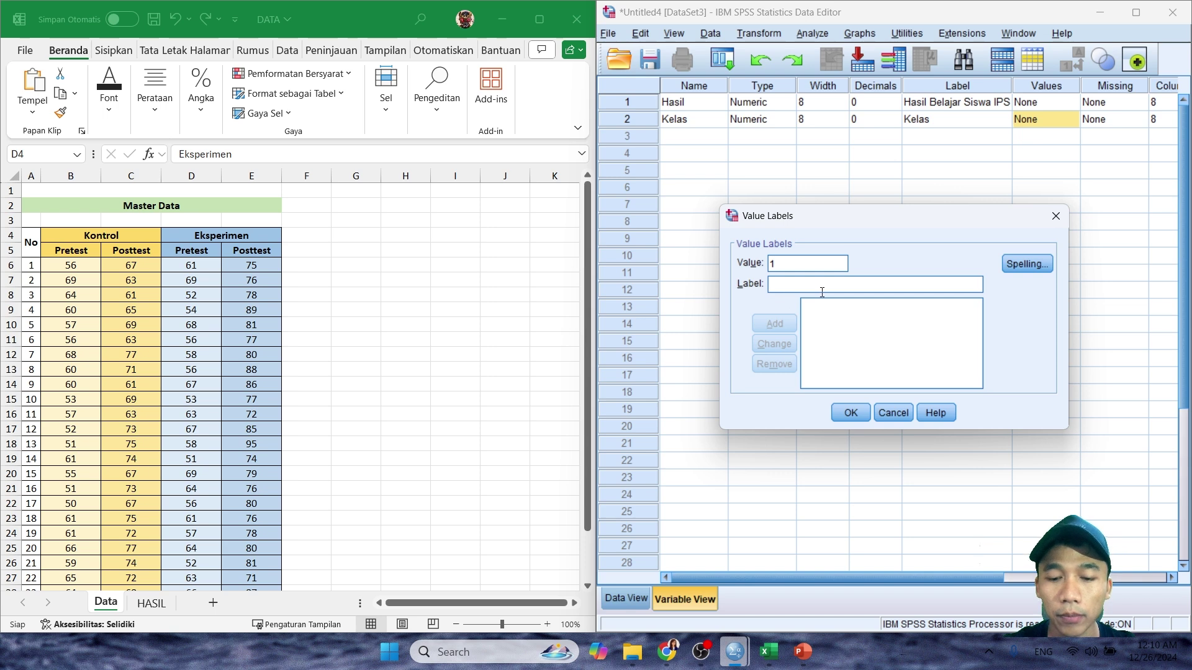
pyautogui.write('PosTest Kontro')
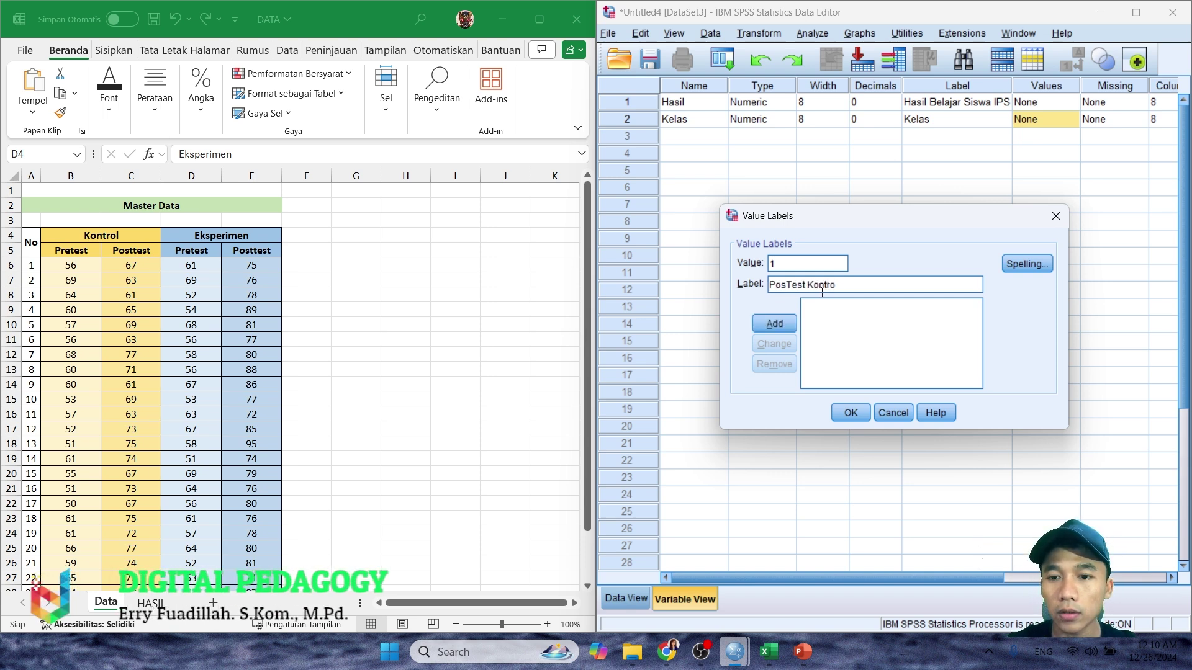
pyautogui.write('l (Konv')
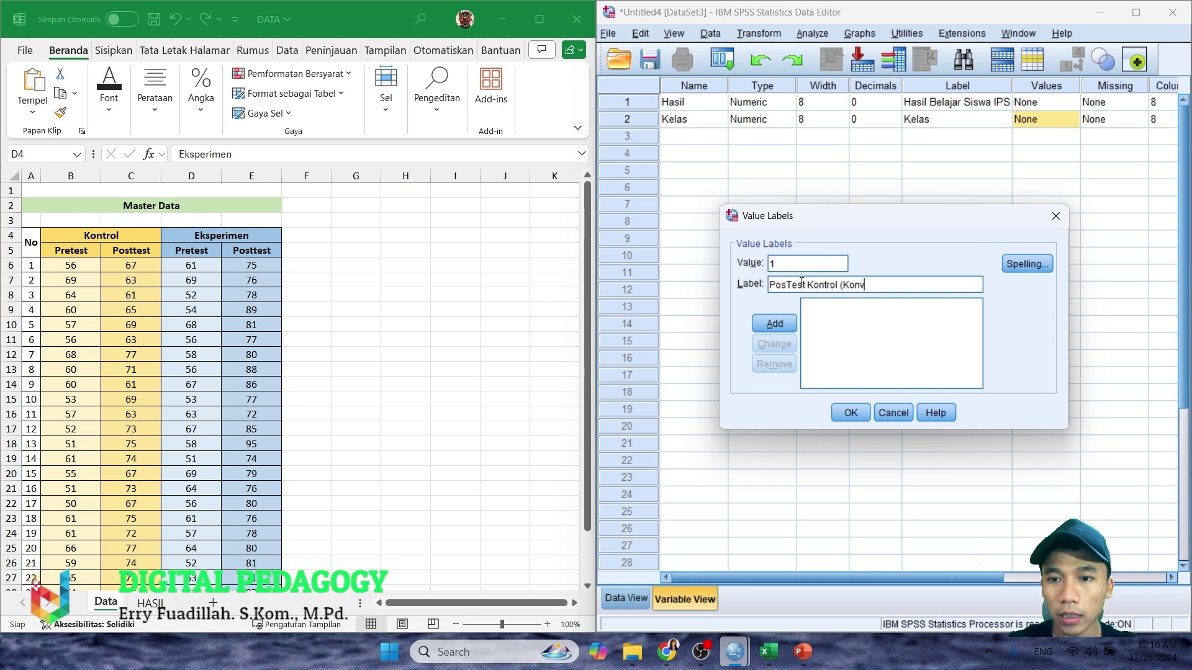
pyautogui.write('ensional')
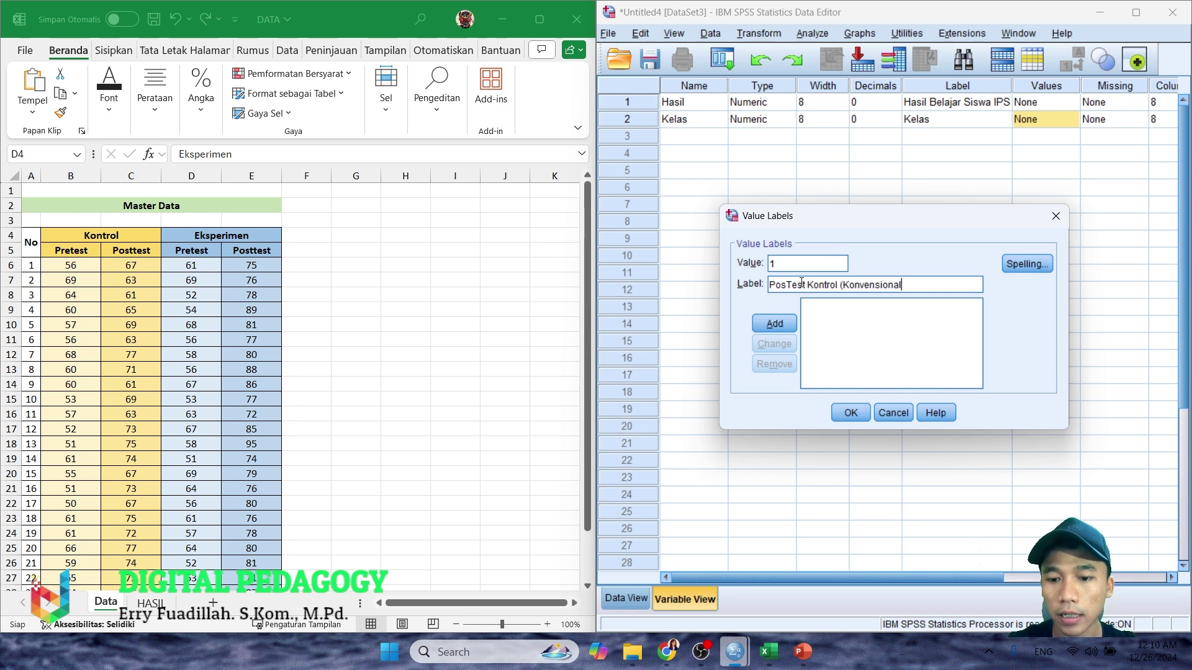
pyautogui.click(777, 323)
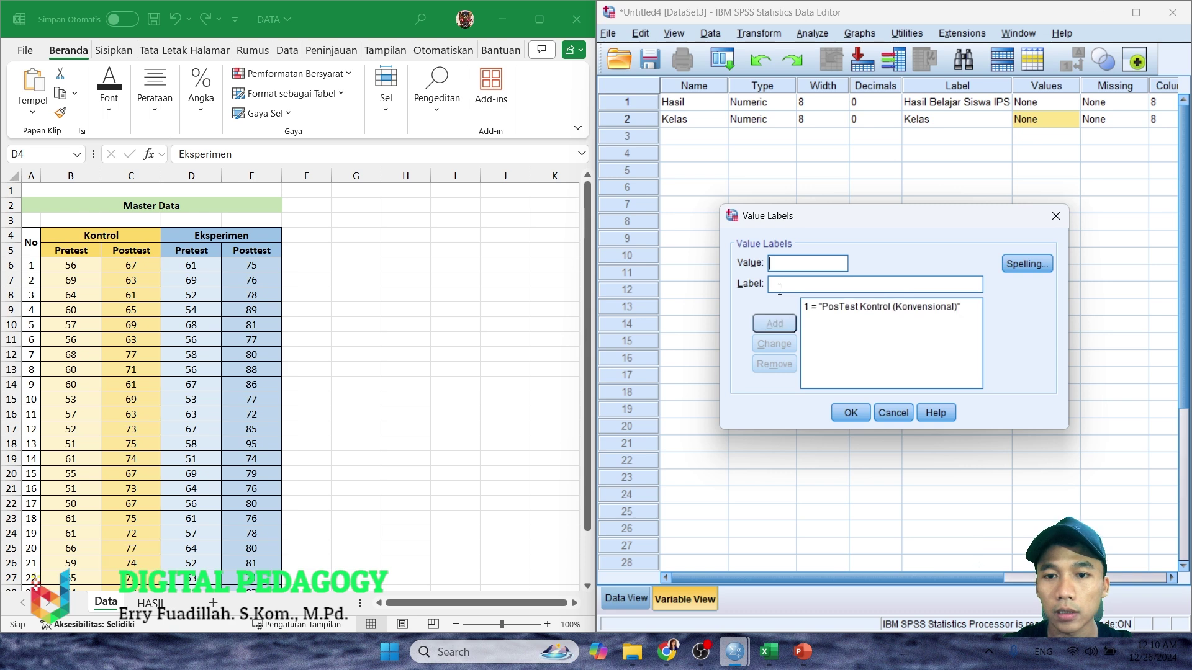
# - Add a second Kelas value label defining 2 as "PostTest Eksperimen (PjBL)" and apply the value labels
pyautogui.click(250, 251)
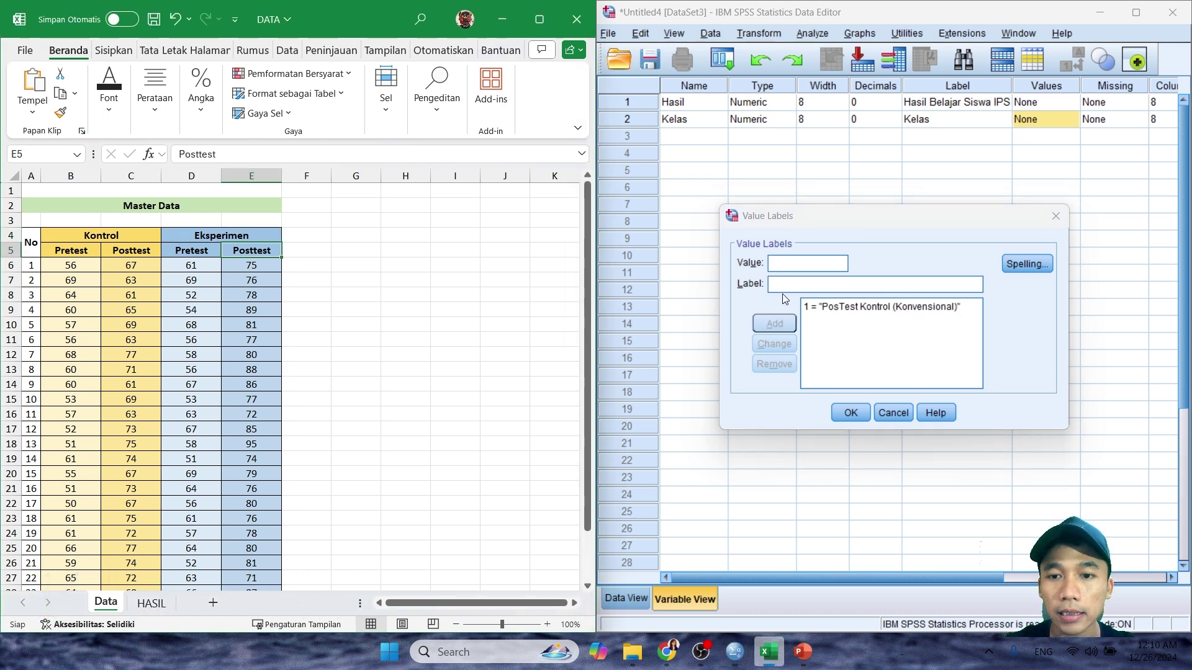
pyautogui.click(785, 264)
pyautogui.write('2')
pyautogui.click(788, 285)
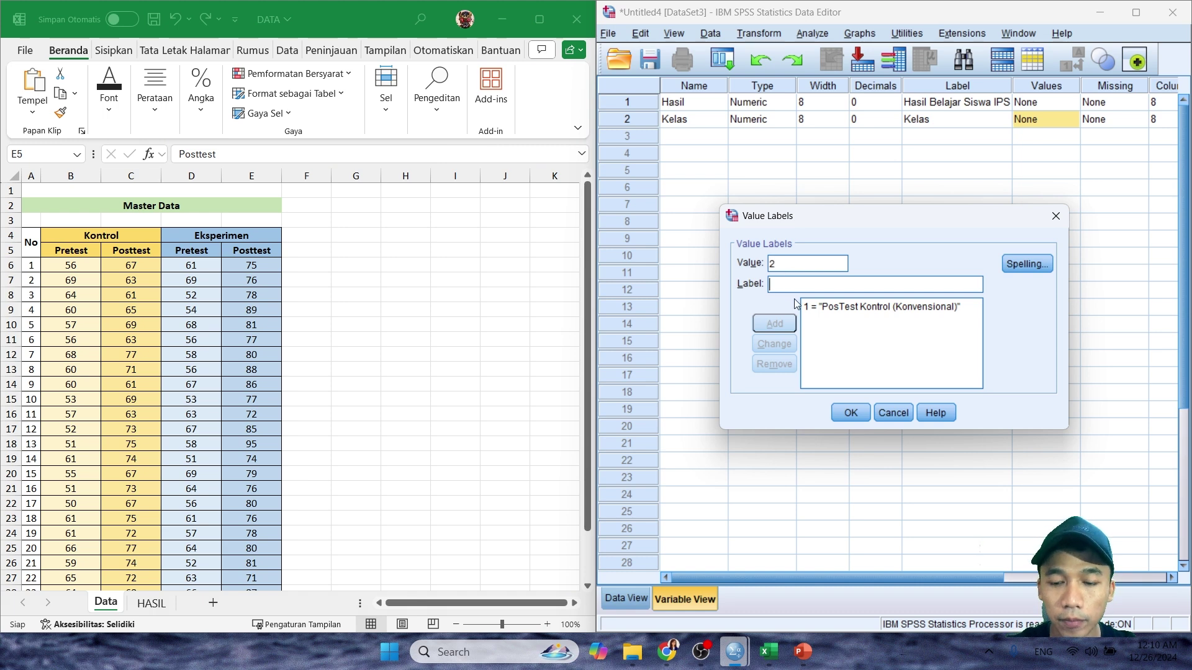
pyautogui.write('PostTest Eskp')
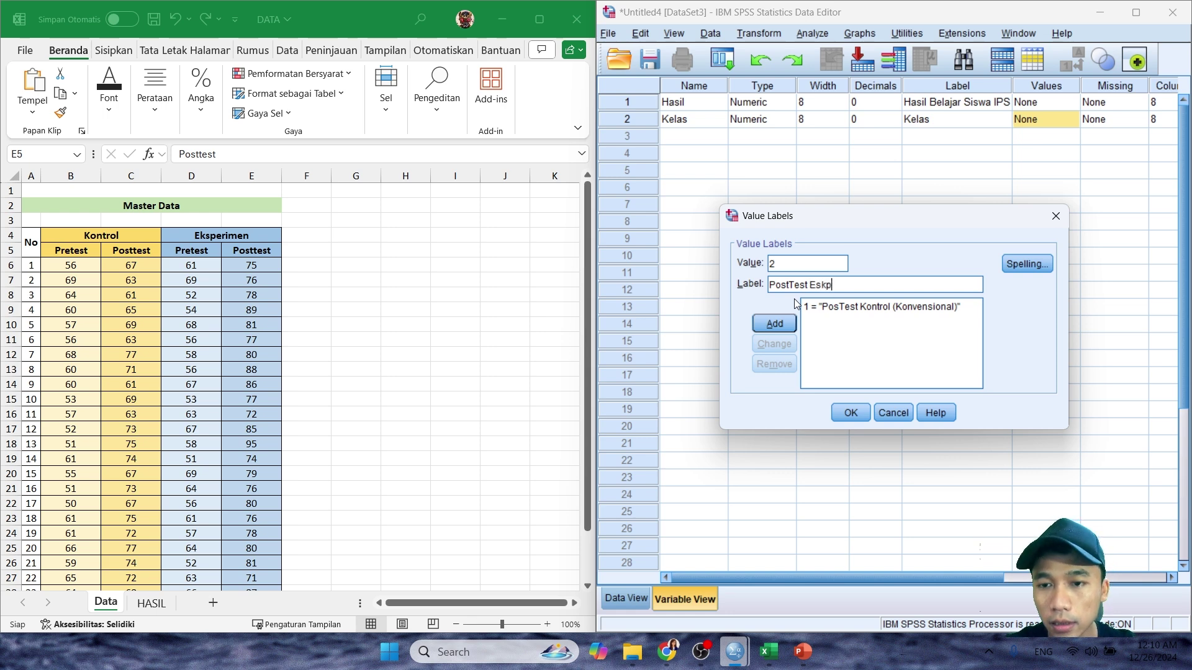
pyautogui.press('BackSpace')
pyautogui.press('BackSpace')
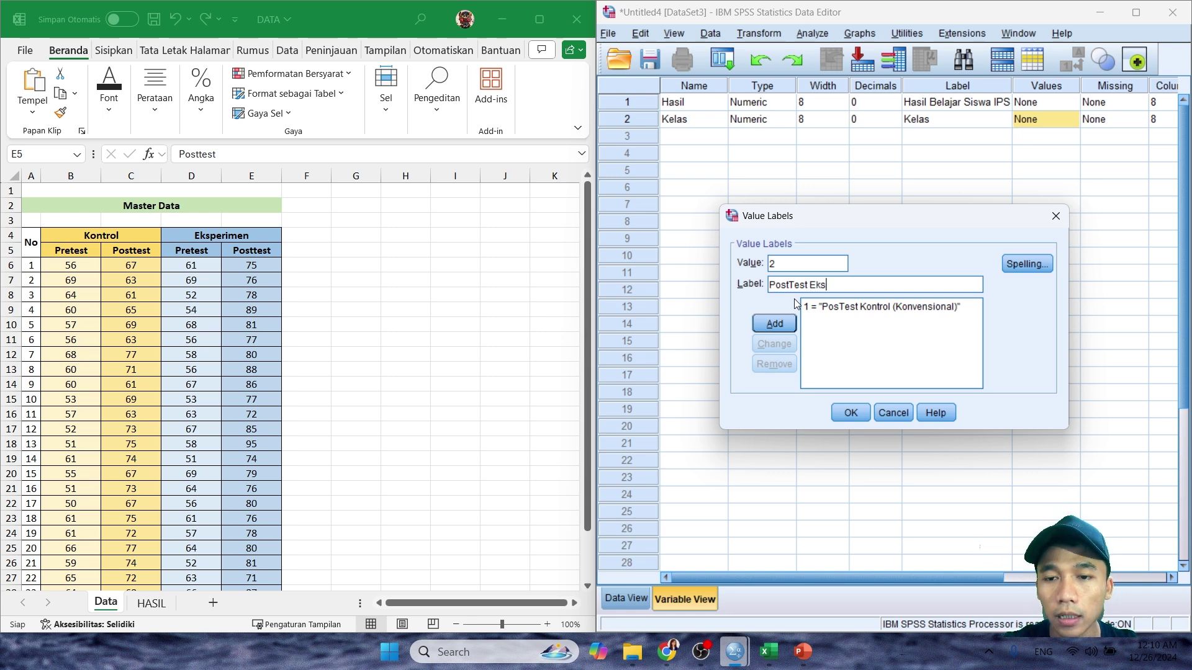
pyautogui.write('Eksperimen (PjBL')
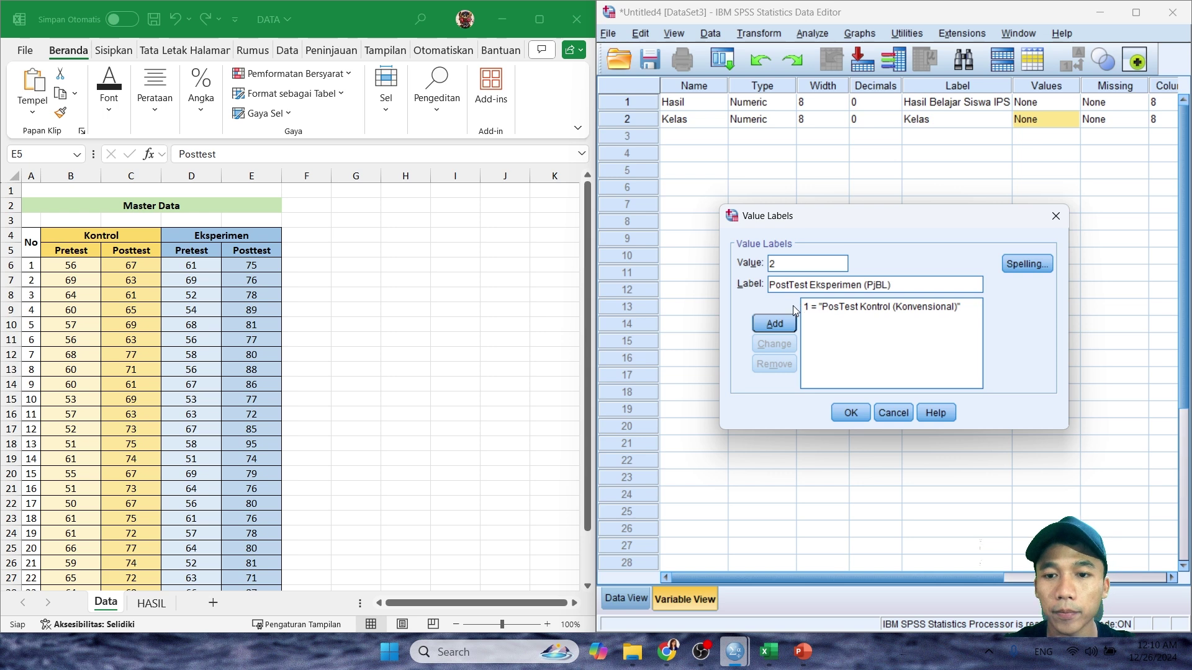
pyautogui.click(792, 323)
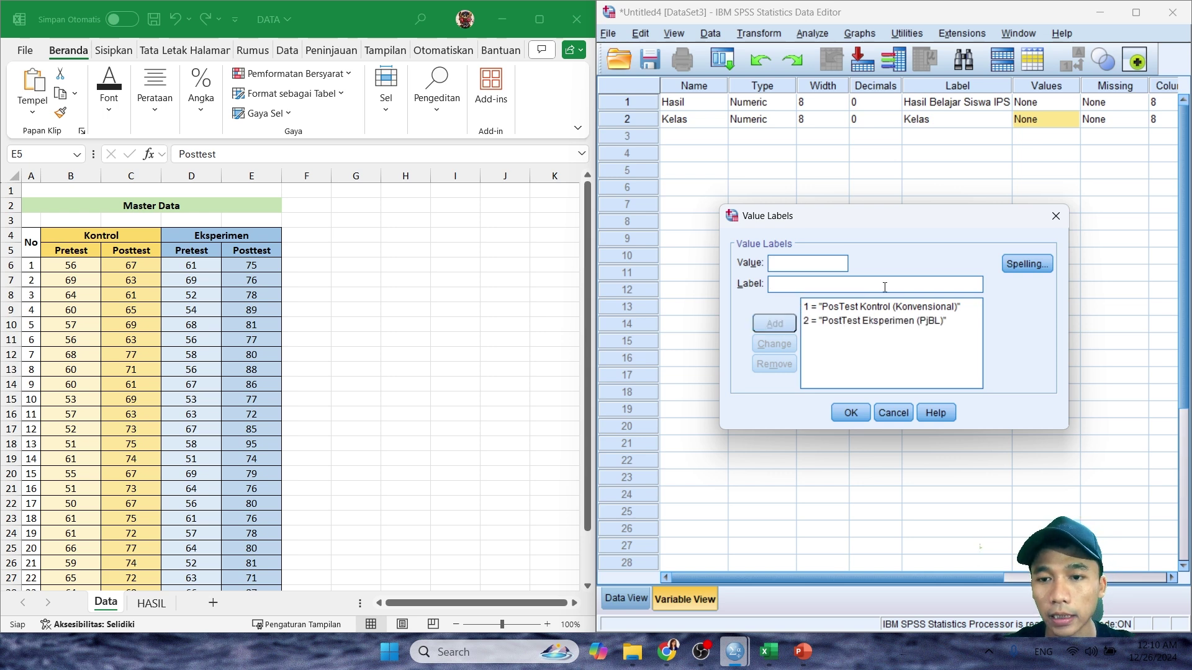
pyautogui.click(851, 412)
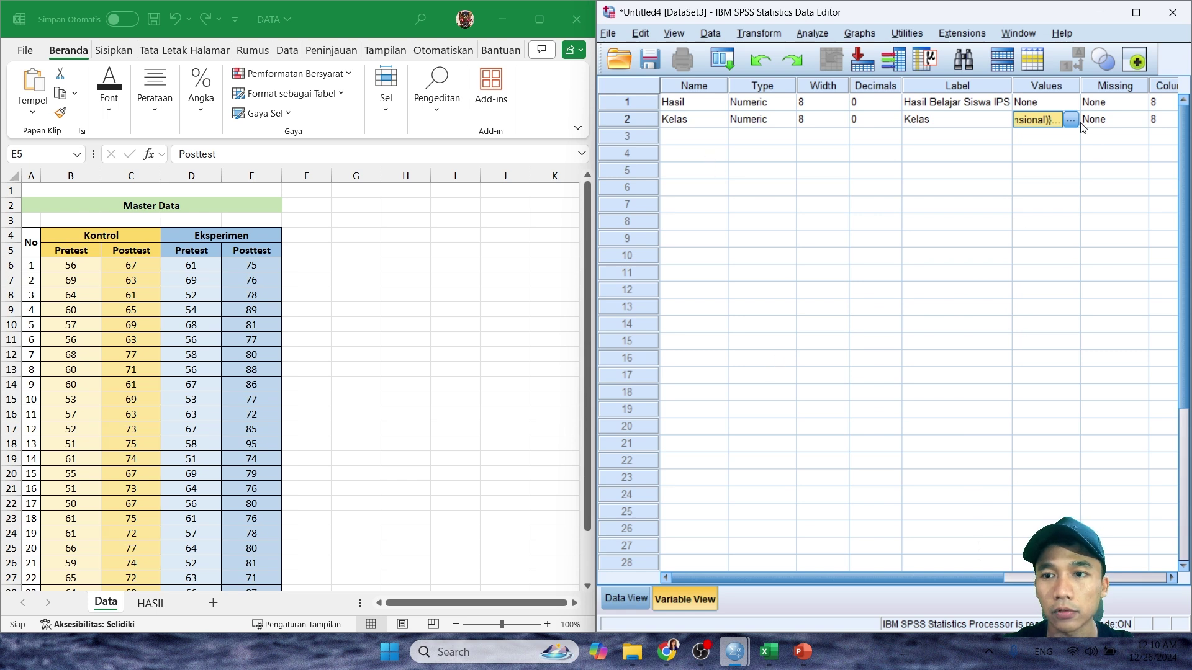
# - Show the SPSS data grid, and in Excel copy the Kontrol Posttest scores from C6:C30 to the column starting at H6
pyautogui.click(627, 599)
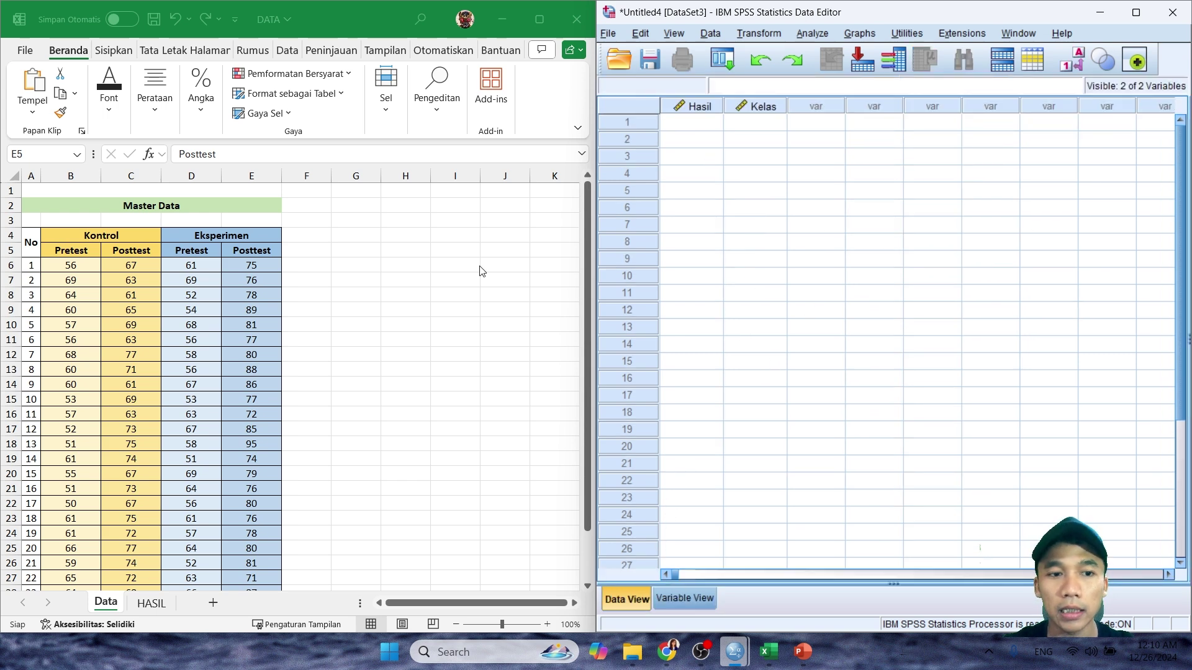
pyautogui.scroll(-1, 257, 336)
pyautogui.scroll(1, 207, 296)
pyautogui.click(145, 265)
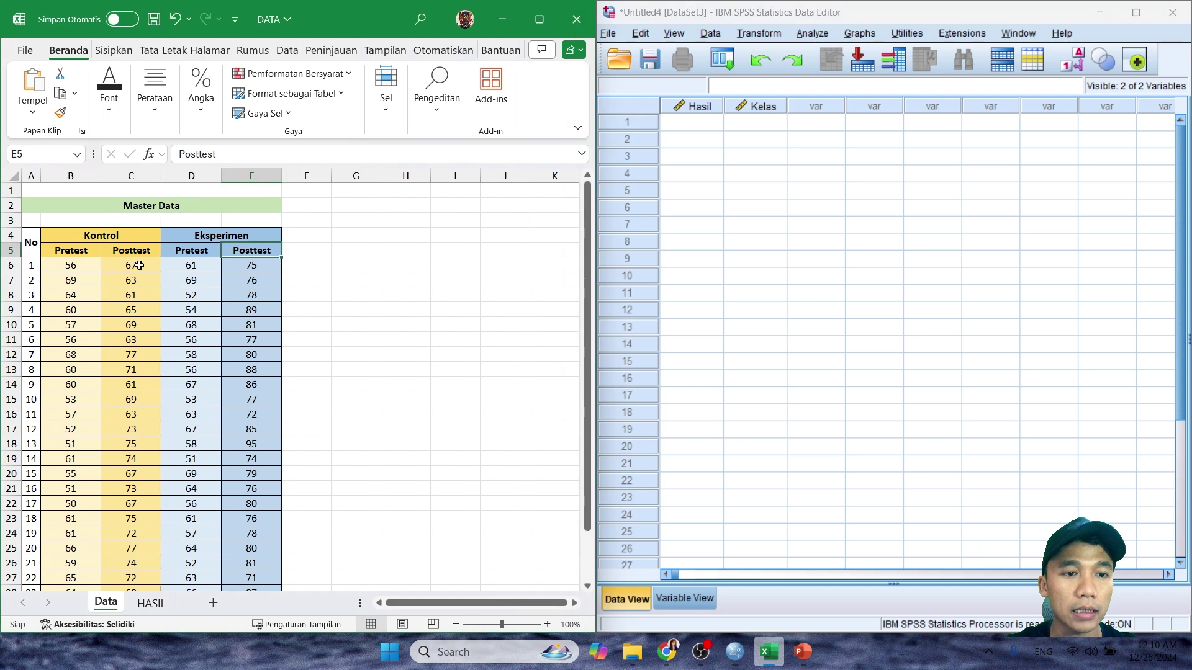
pyautogui.moveTo(137, 267); pyautogui.dragTo(131, 562)
pyautogui.hotkey('ctrl', 'c')
pyautogui.scroll(2, 146, 407)
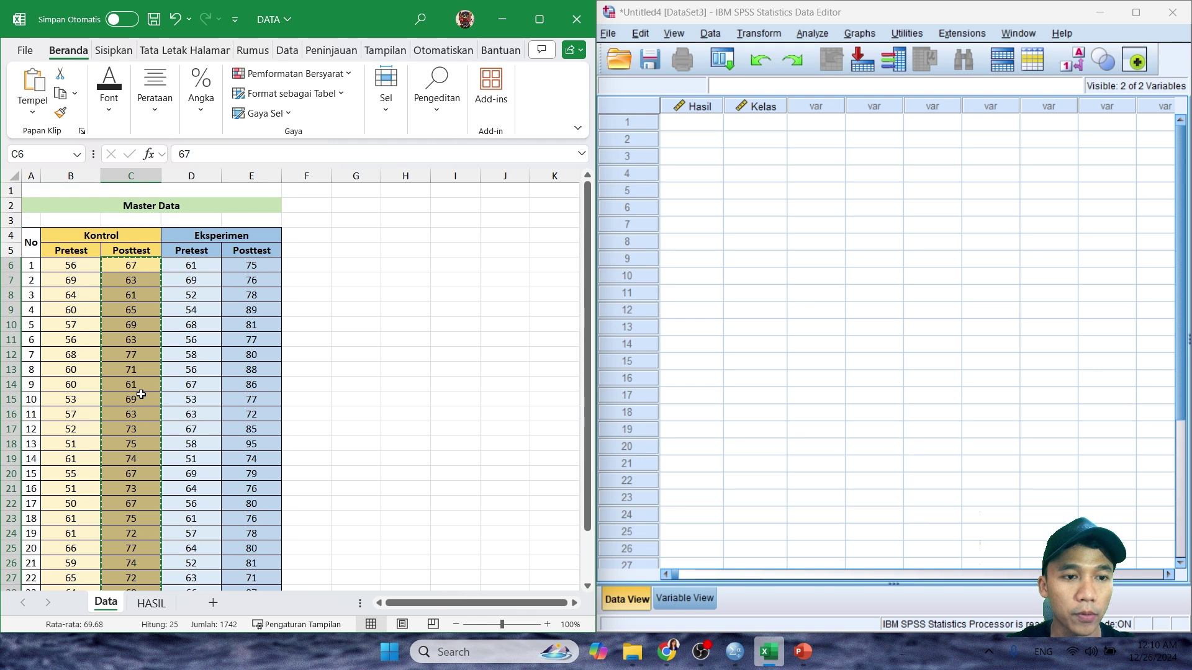
pyautogui.click(402, 267)
pyautogui.hotkey('ctrl', 'v')
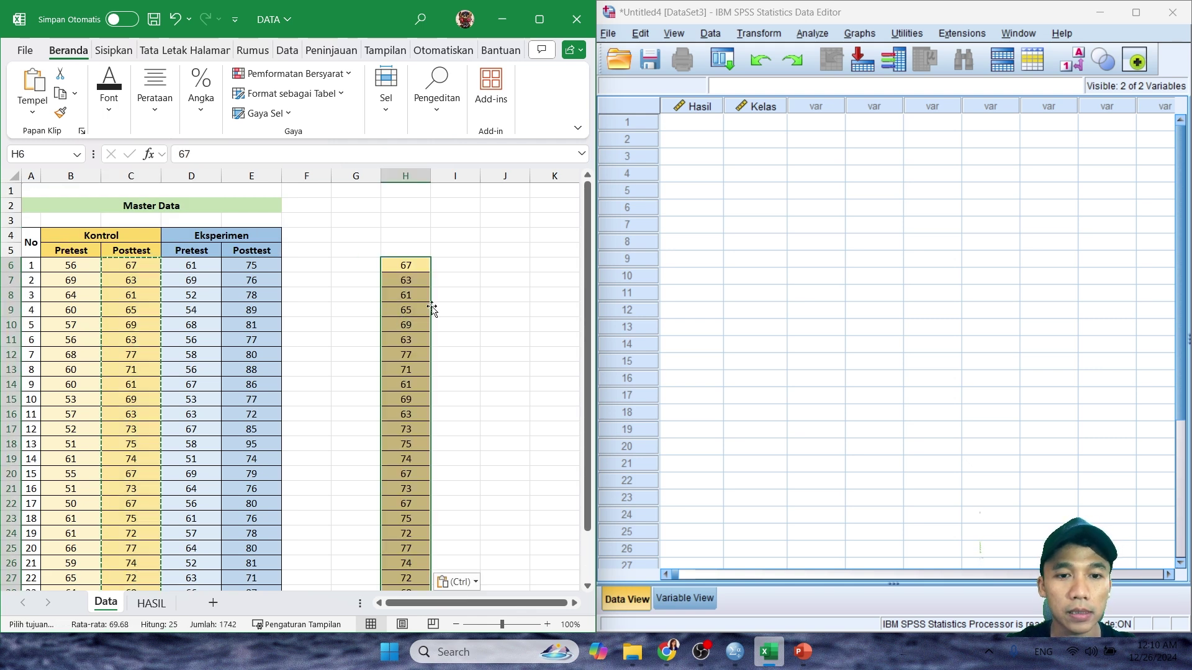
# - Enter group code 1 in I6 and fill it down beside all the copied Kontrol scores to I30
pyautogui.click(450, 268)
pyautogui.write('1')
pyautogui.press('Return')
pyautogui.click(456, 265)
pyautogui.moveTo(480, 273); pyautogui.dragTo(475, 568)
pyautogui.scroll(2, 298, 458)
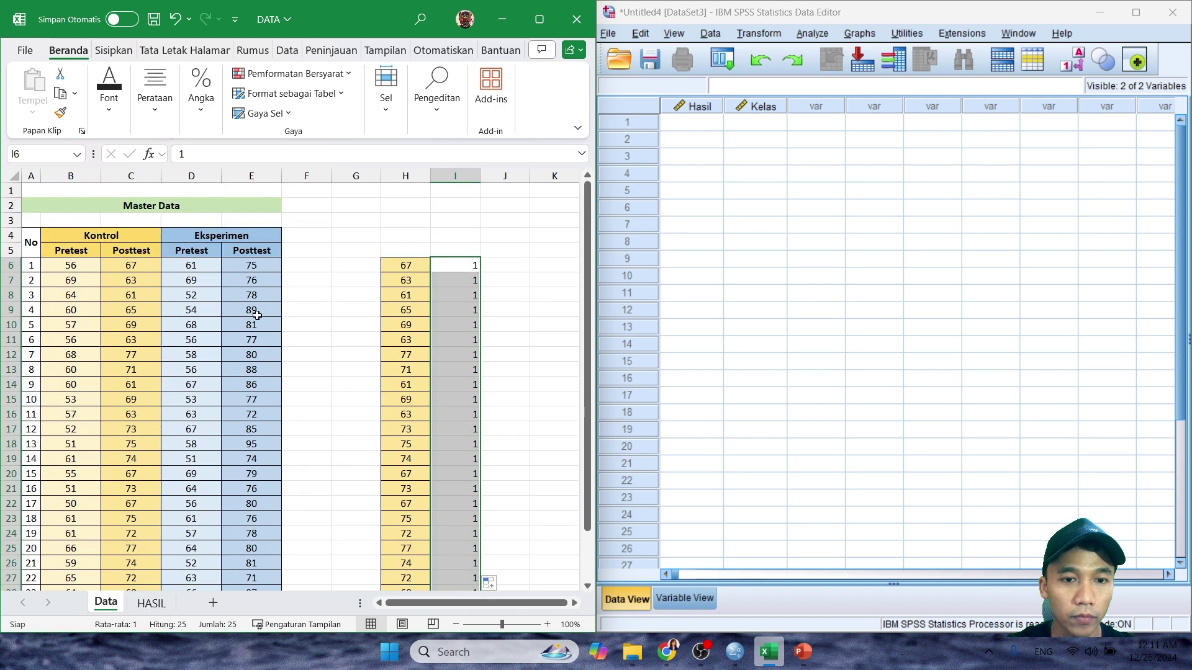
# - Copy the Eksperimen Posttest scores from E6:E30 and paste them below the Kontrol scores, starting at H31
pyautogui.click(261, 268)
pyautogui.moveTo(260, 265); pyautogui.dragTo(257, 581)
pyautogui.hotkey('ctrl', 'c')
pyautogui.scroll(-4, 274, 478)
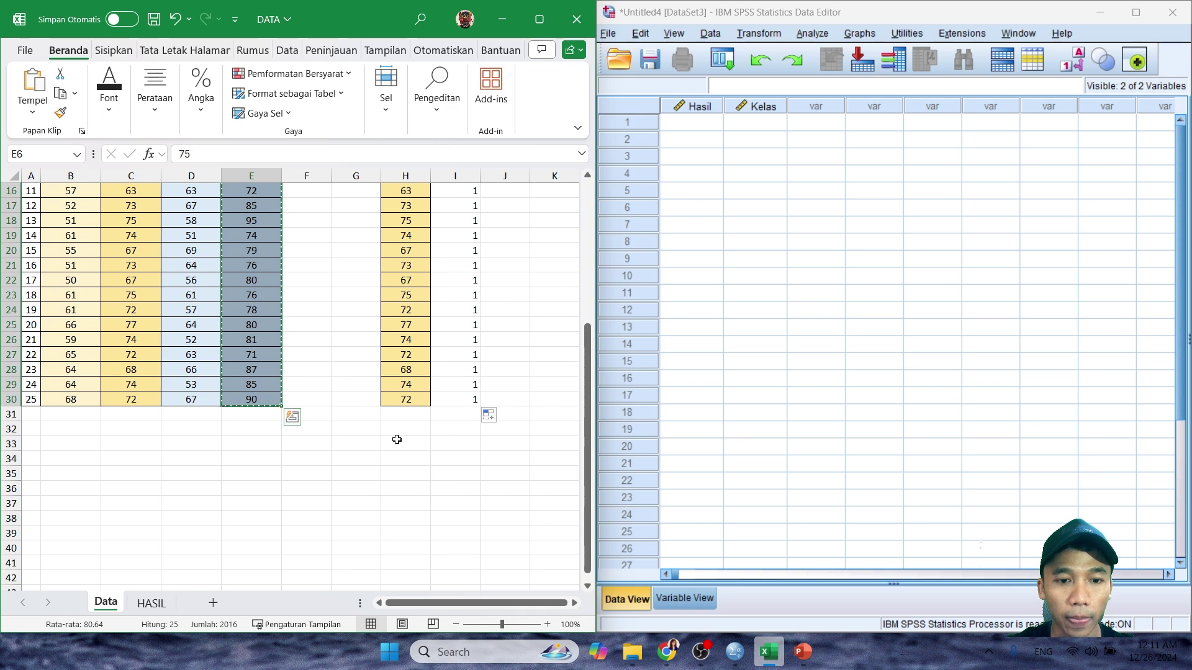
pyautogui.click(400, 415)
pyautogui.hotkey('ctrl', 'v')
# - Enter group code 2 in I31 and fill it down beside the Eksperimen scores to I54
pyautogui.click(461, 413)
pyautogui.write('2')
pyautogui.press('Return')
pyautogui.click(468, 416)
pyautogui.moveTo(480, 421); pyautogui.dragTo(440, 570)
pyautogui.scroll(7, 441, 488)
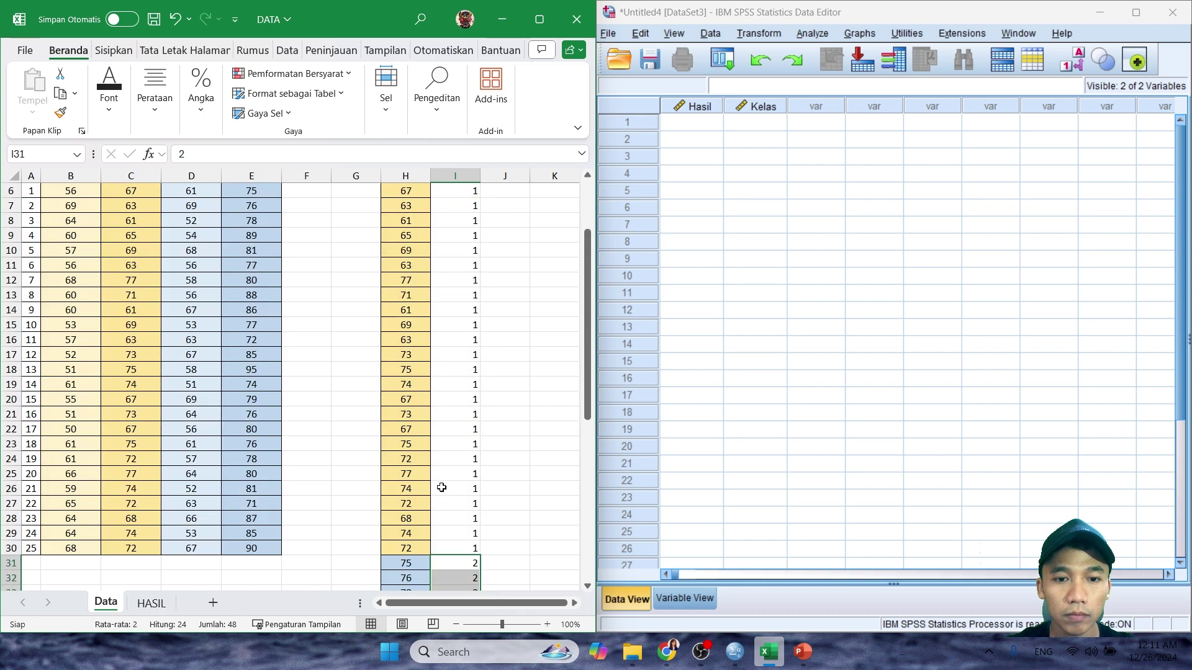
# - Complete the Eksperimen group codes by entering 2 in I55 beside the last score
pyautogui.scroll(3, 404, 286)
pyautogui.click(404, 281)
pyautogui.moveTo(404, 266); pyautogui.dragTo(439, 570)
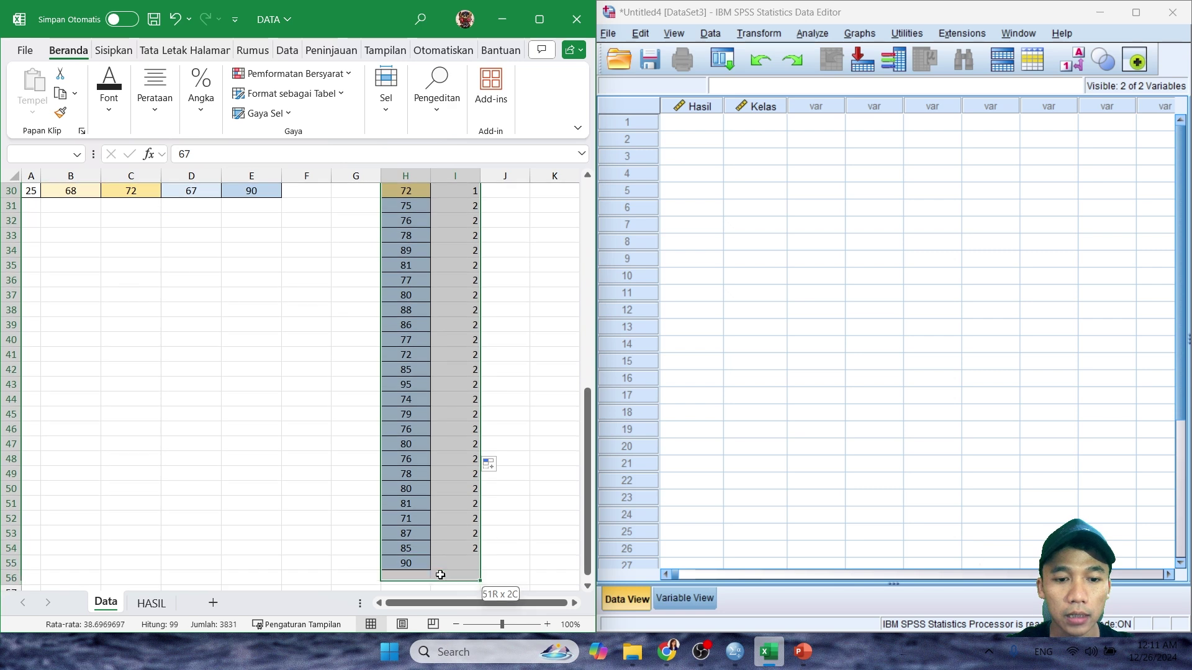
pyautogui.click(460, 564)
pyautogui.click(469, 577)
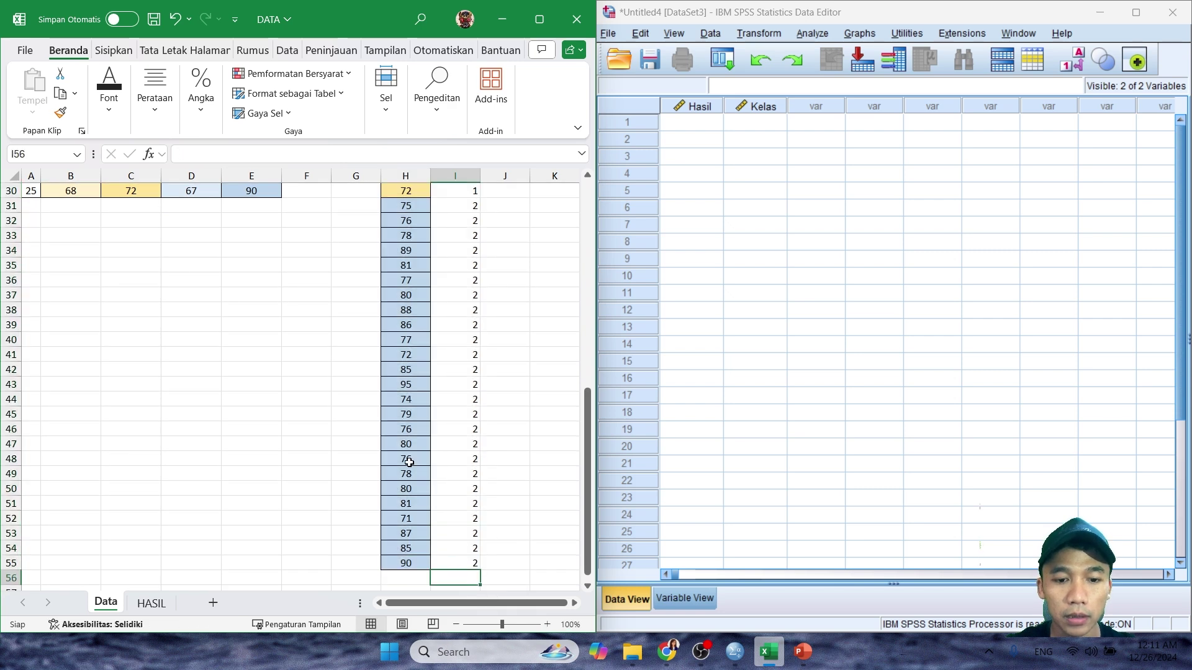
# - Copy the stacked scores and group codes from H6:I55 and paste them into SPSS starting at row 1 of Hasil
pyautogui.scroll(10, 407, 460)
pyautogui.moveTo(401, 271); pyautogui.dragTo(452, 569)
pyautogui.hotkey('ctrl', 'c')
pyautogui.scroll(10, 451, 486)
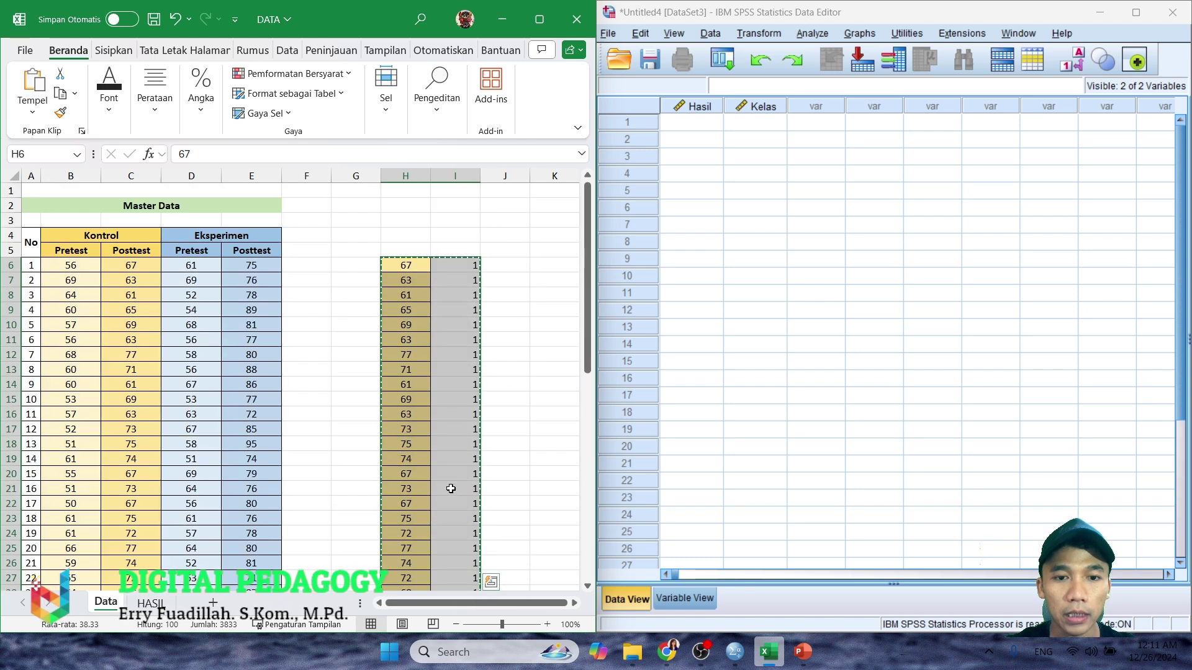
pyautogui.click(714, 122)
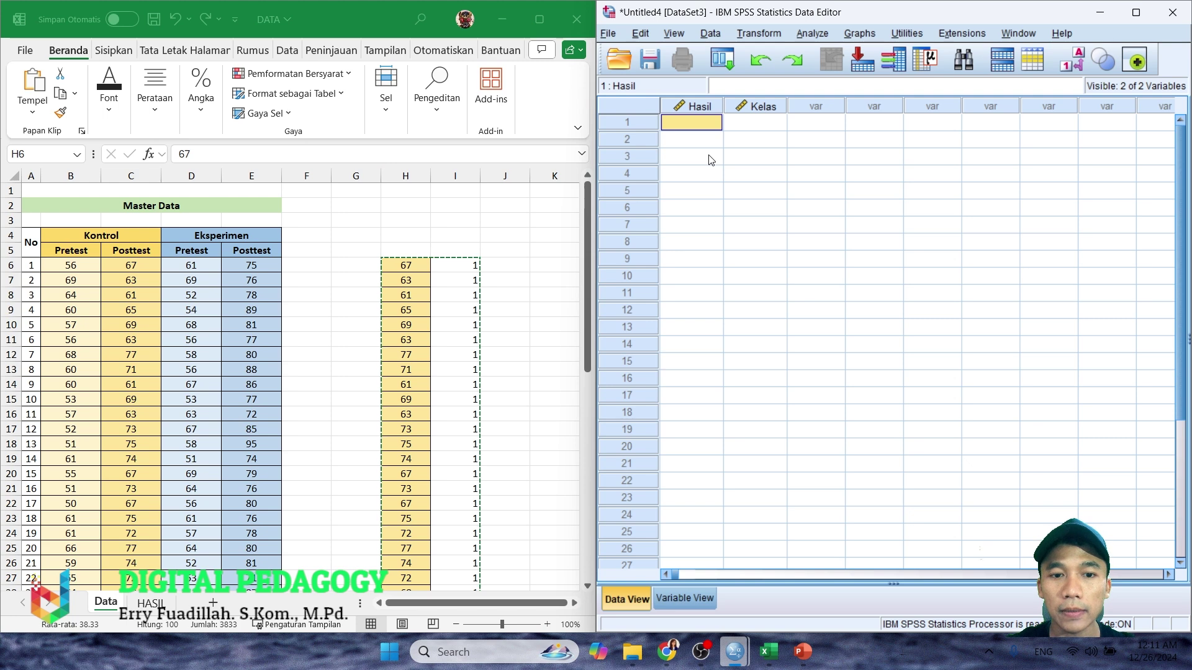
pyautogui.rightClick(698, 127)
pyautogui.click(734, 218)
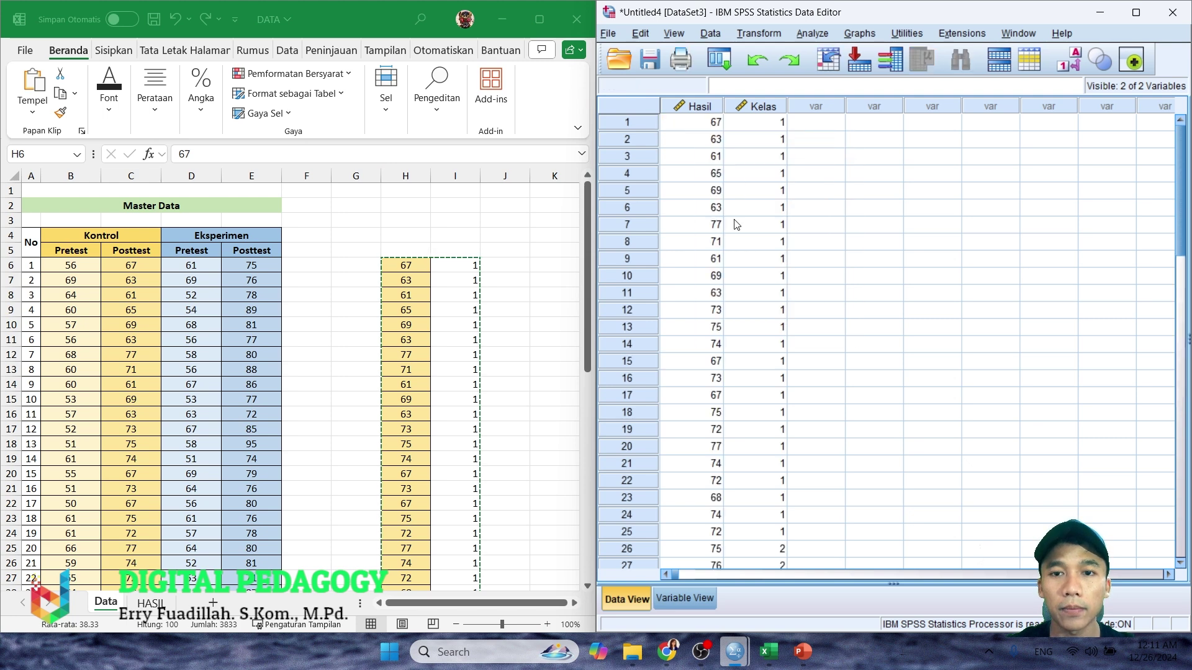
# - Check the pasted Hasil and Kelas rows in SPSS, including where the group code changes from 1 to 2
pyautogui.scroll(-10, 732, 359)
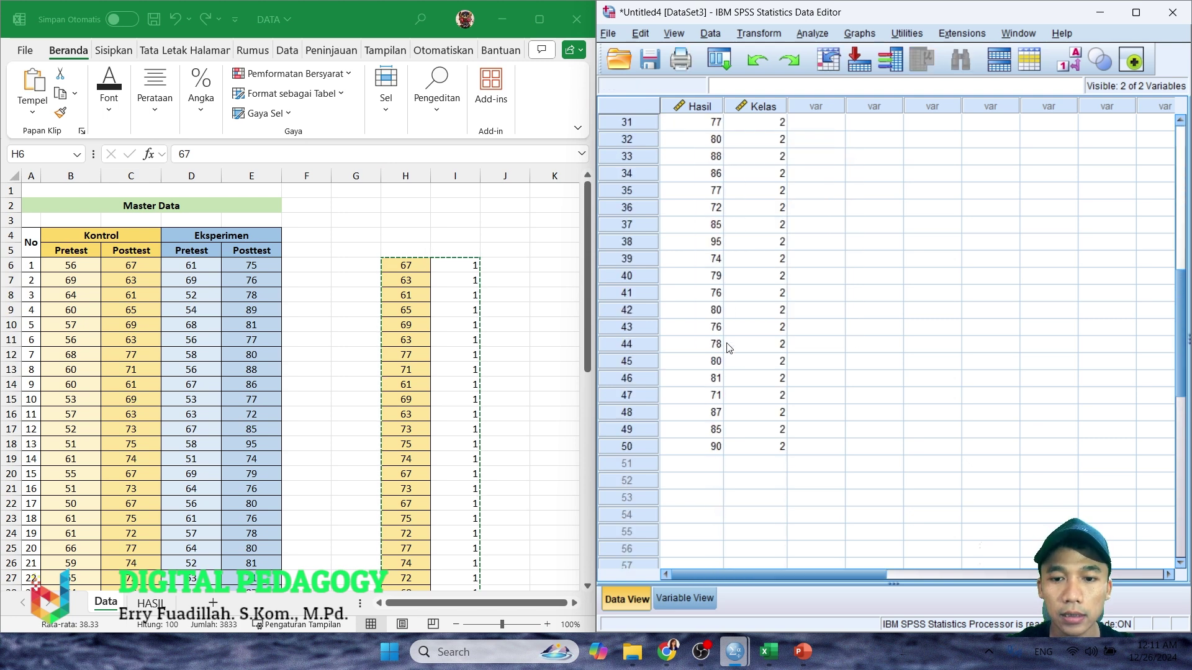
pyautogui.scroll(10, 729, 347)
pyautogui.hotkey('alt', 'Tab')
pyautogui.click(815, 293)
pyautogui.scroll(-11, 807, 329)
pyautogui.scroll(11, 807, 342)
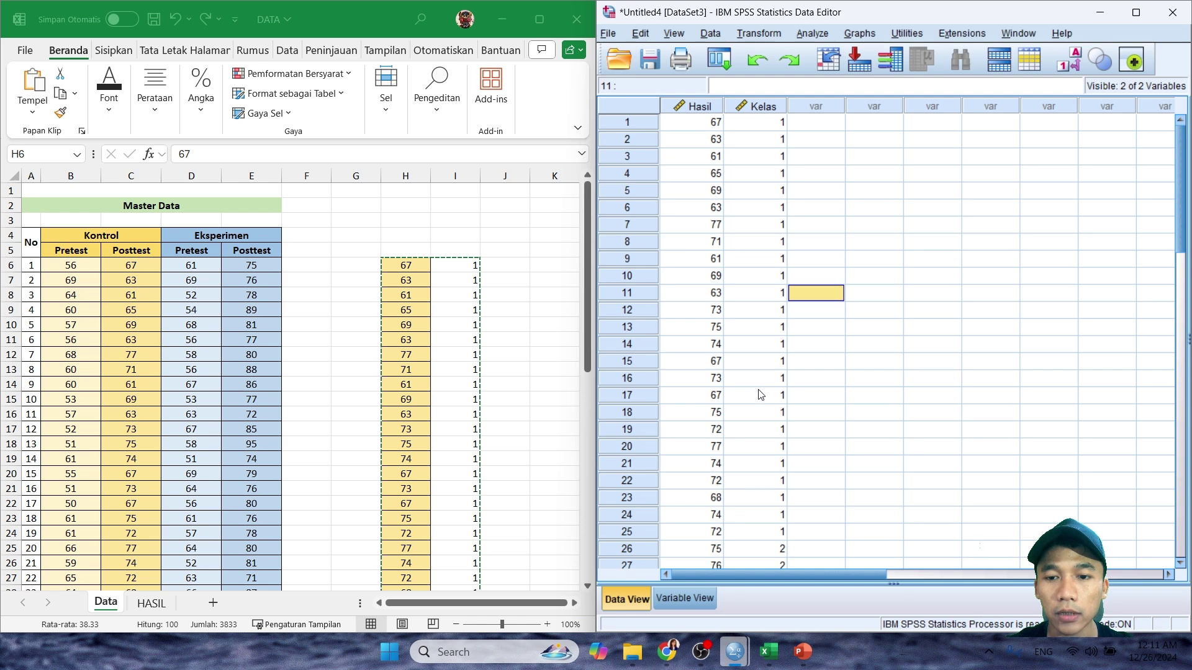
pyautogui.scroll(-2, 761, 395)
pyautogui.scroll(-2, 761, 395)
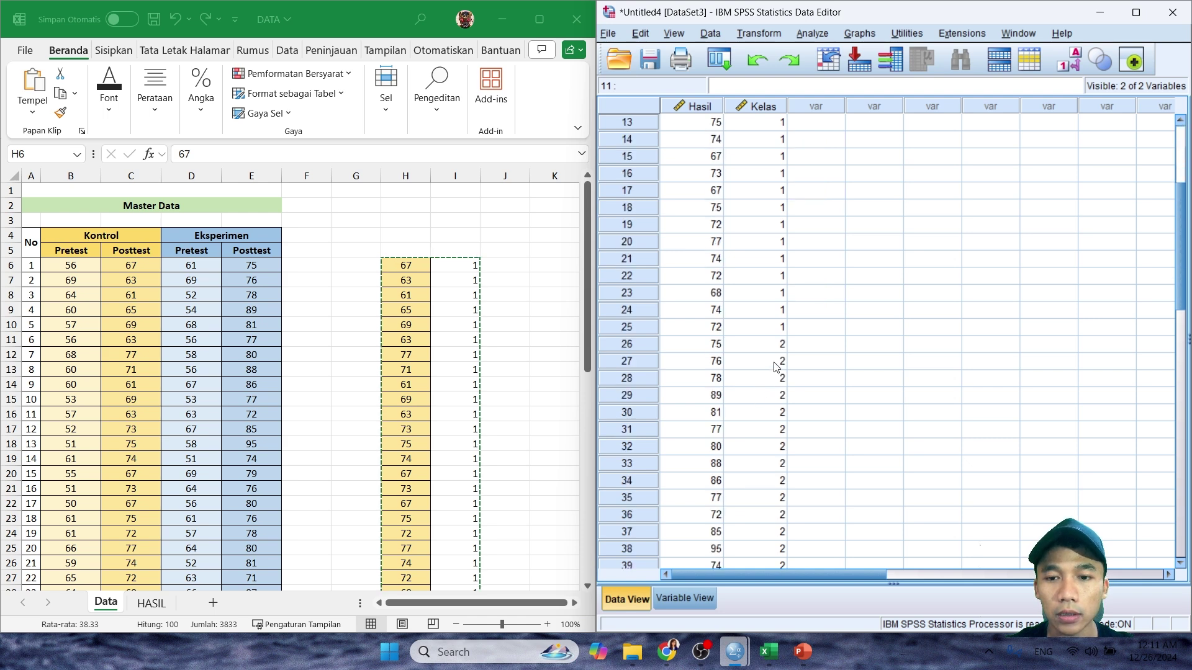
pyautogui.click(770, 348)
pyautogui.scroll(-2, 769, 356)
pyautogui.scroll(6, 769, 357)
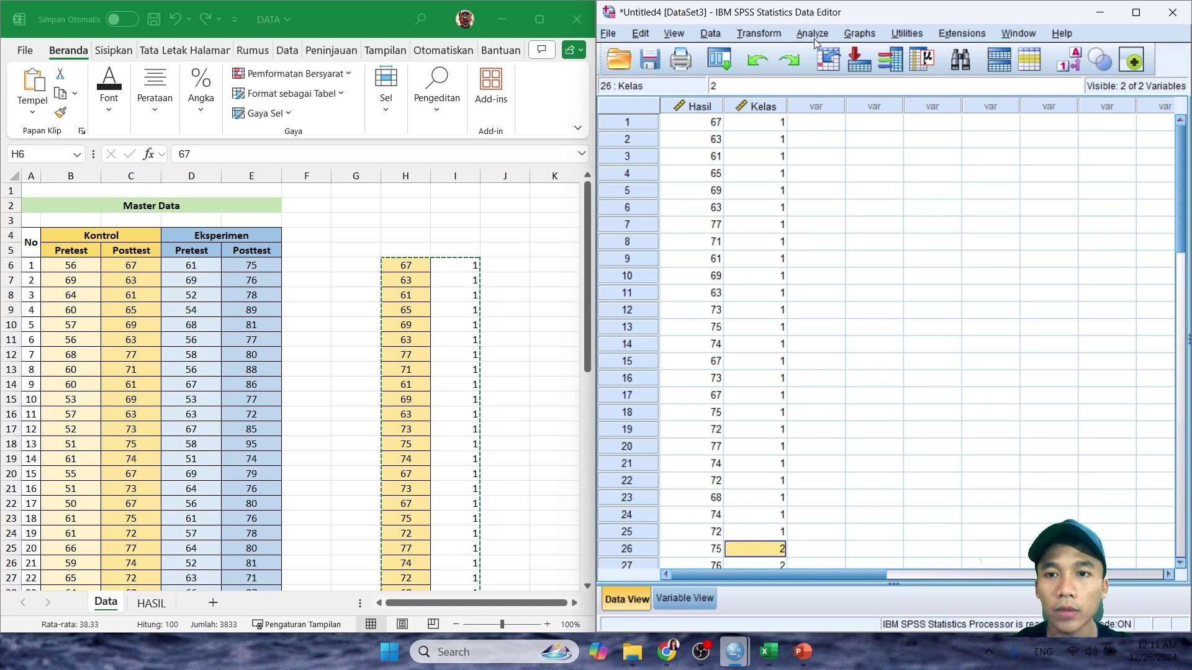
# - Maximize the SPSS data window and set up an Independent-Samples T Test with Hasil Belajar Siswa as test variable and Kelas as grouping variable
pyautogui.click(1136, 13)
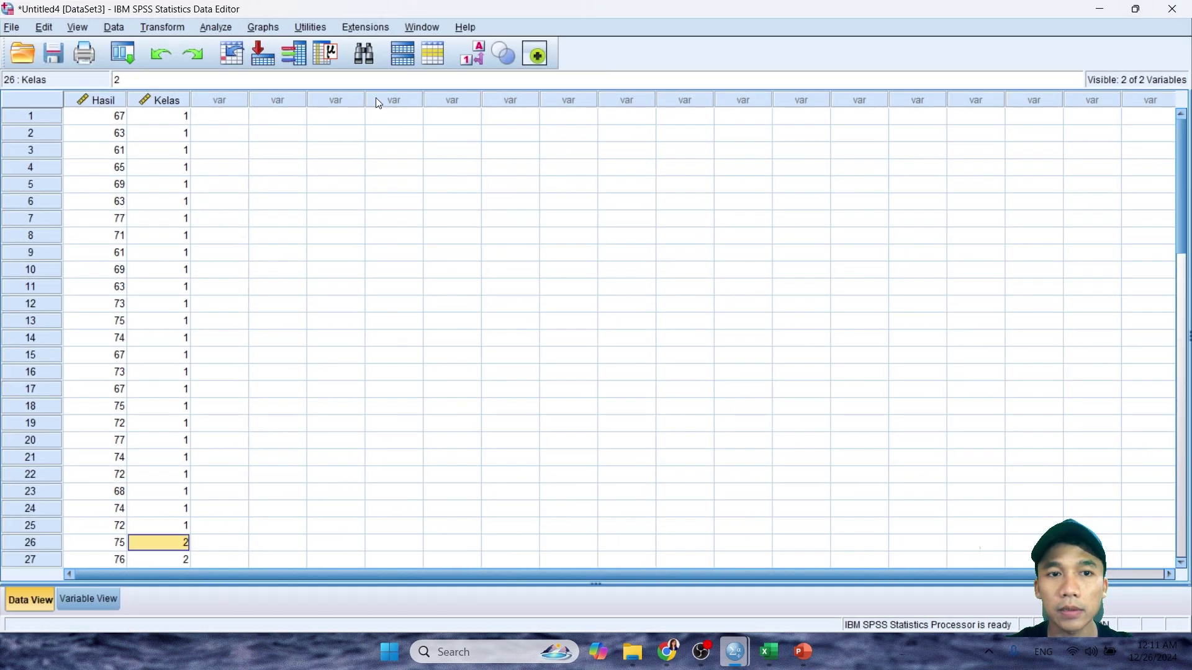
pyautogui.click(221, 34)
pyautogui.moveTo(279, 124)
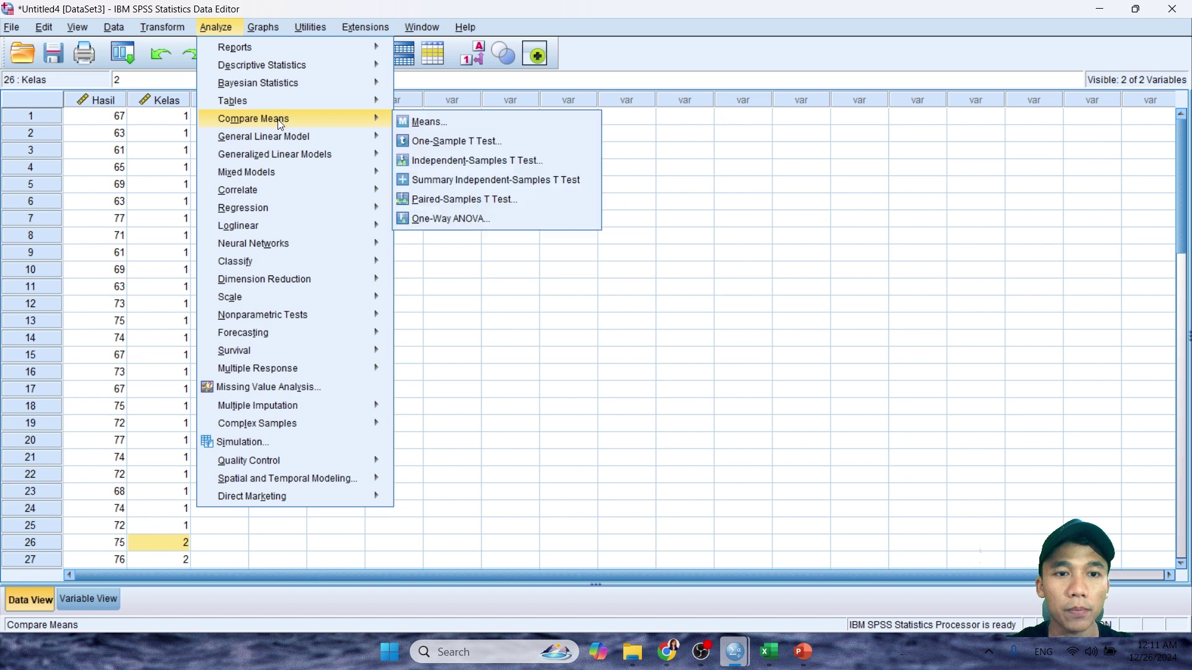
pyautogui.click(493, 165)
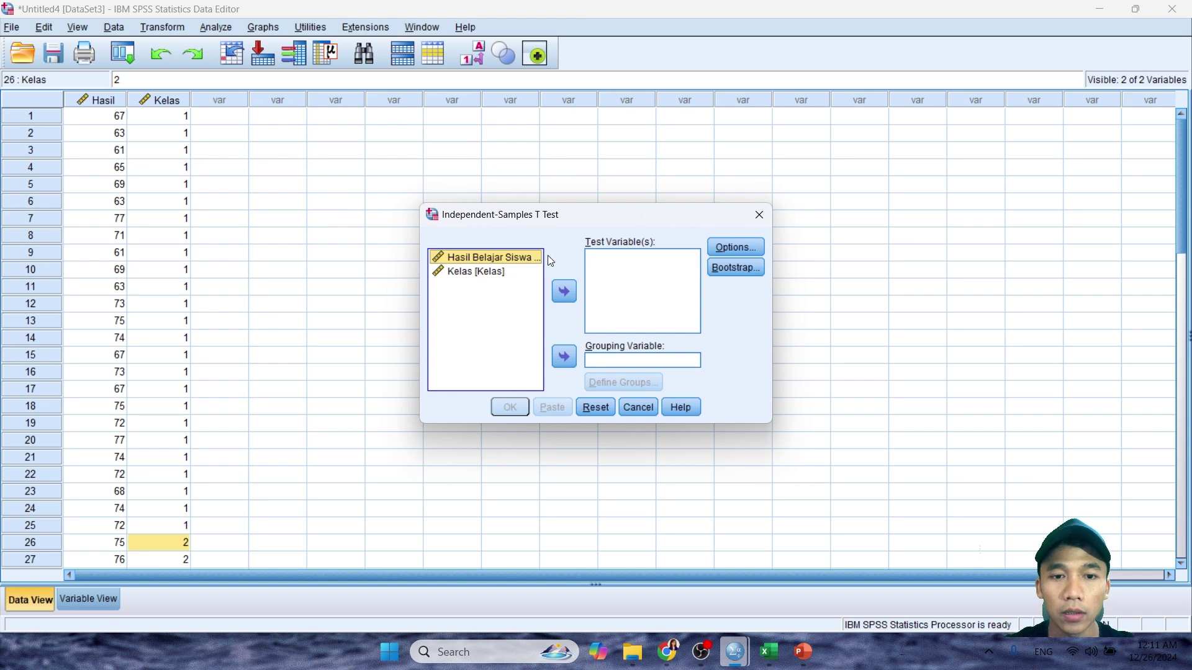
pyautogui.click(564, 292)
pyautogui.click(482, 259)
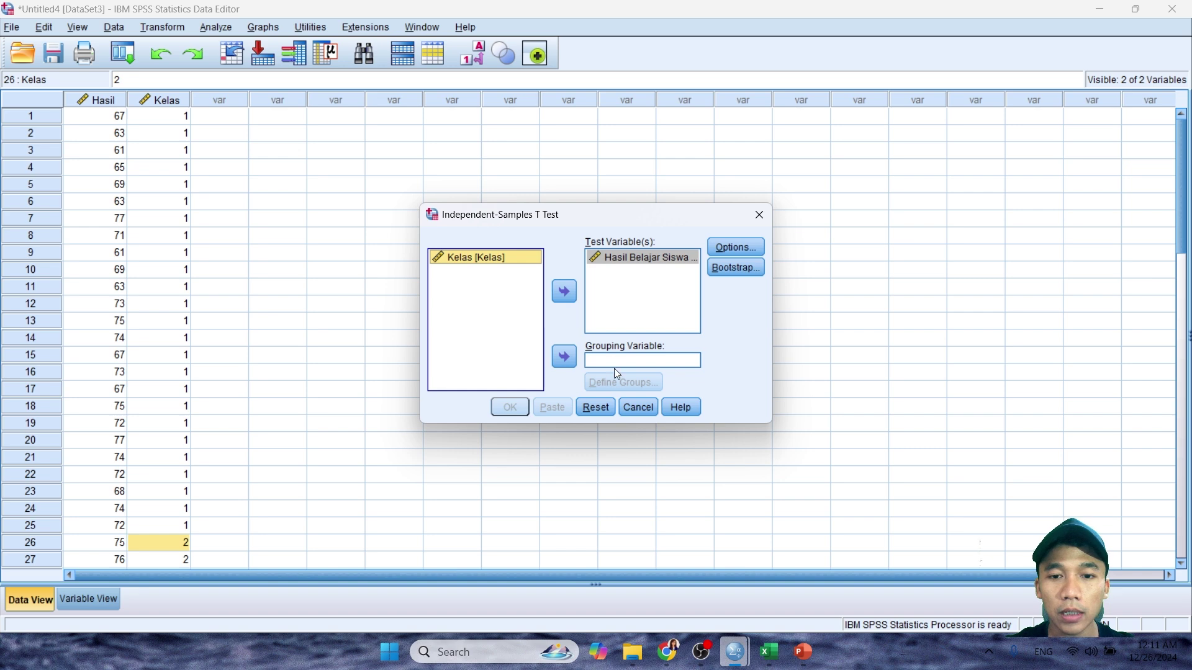
pyautogui.click(564, 357)
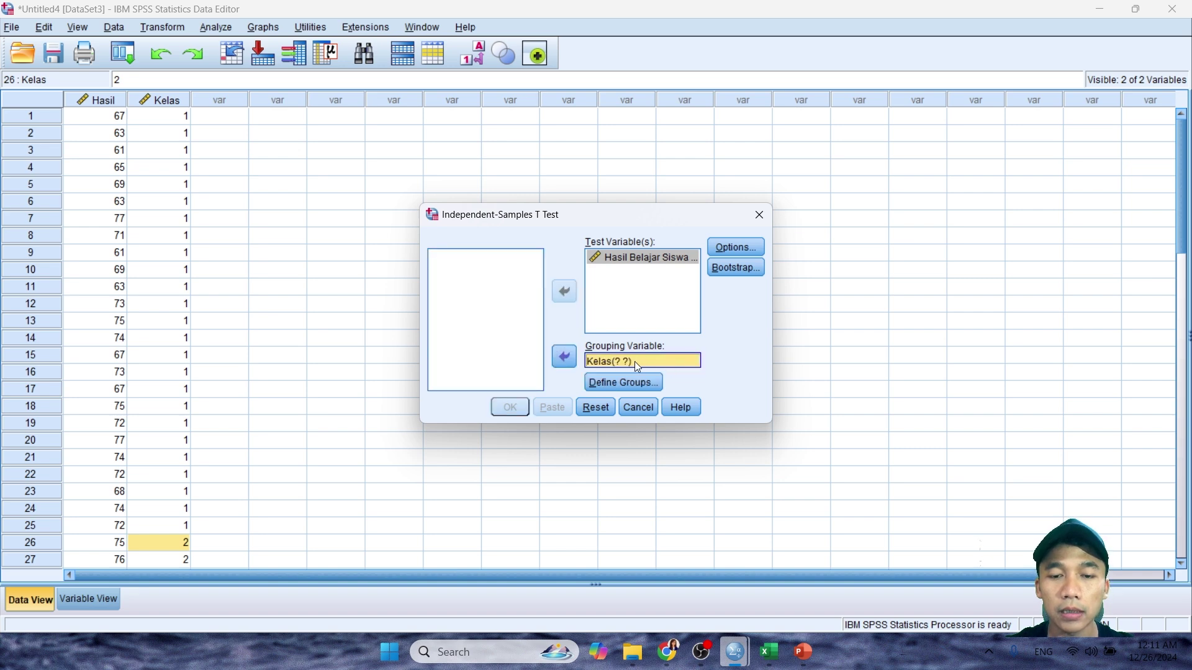
# - Define the Kelas groups for the t test using specified values 1 for Group 1 and 2 for Group 2
pyautogui.click(624, 383)
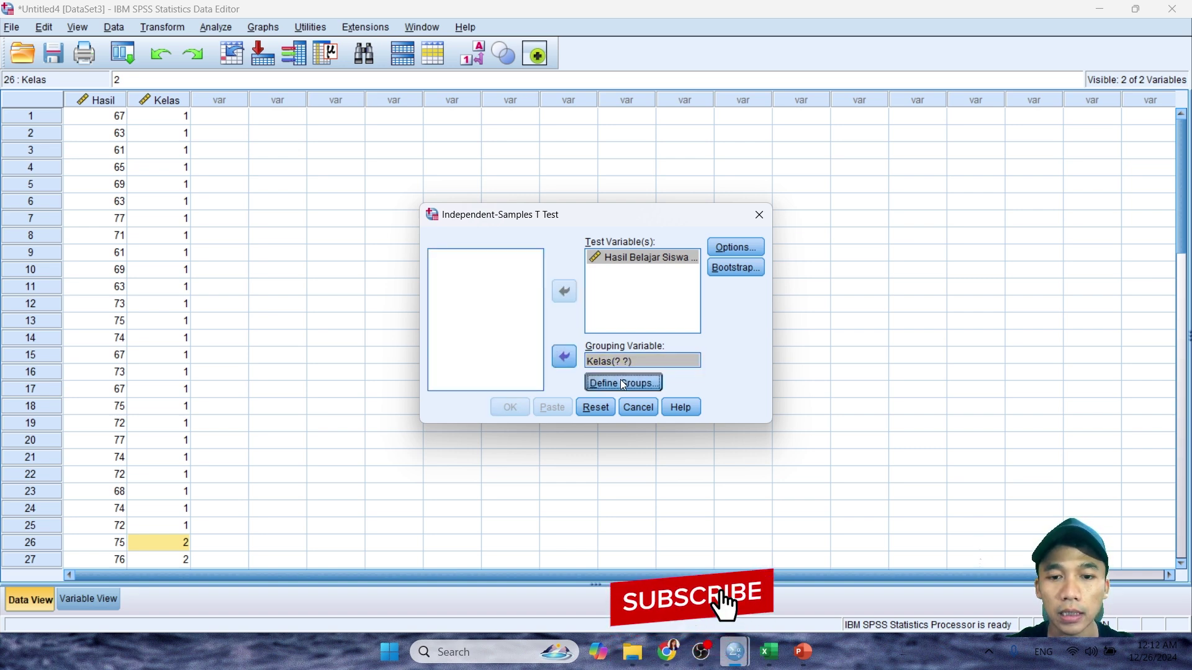
pyautogui.click(609, 370)
pyautogui.click(625, 381)
pyautogui.click(611, 297)
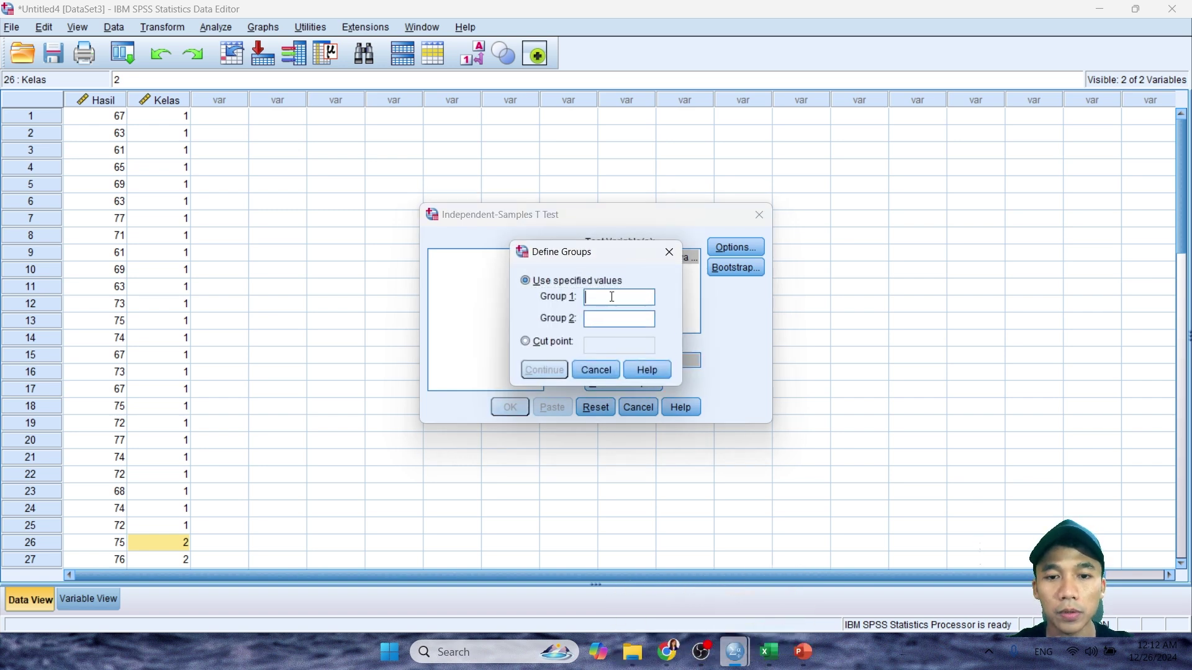
pyautogui.write('2')
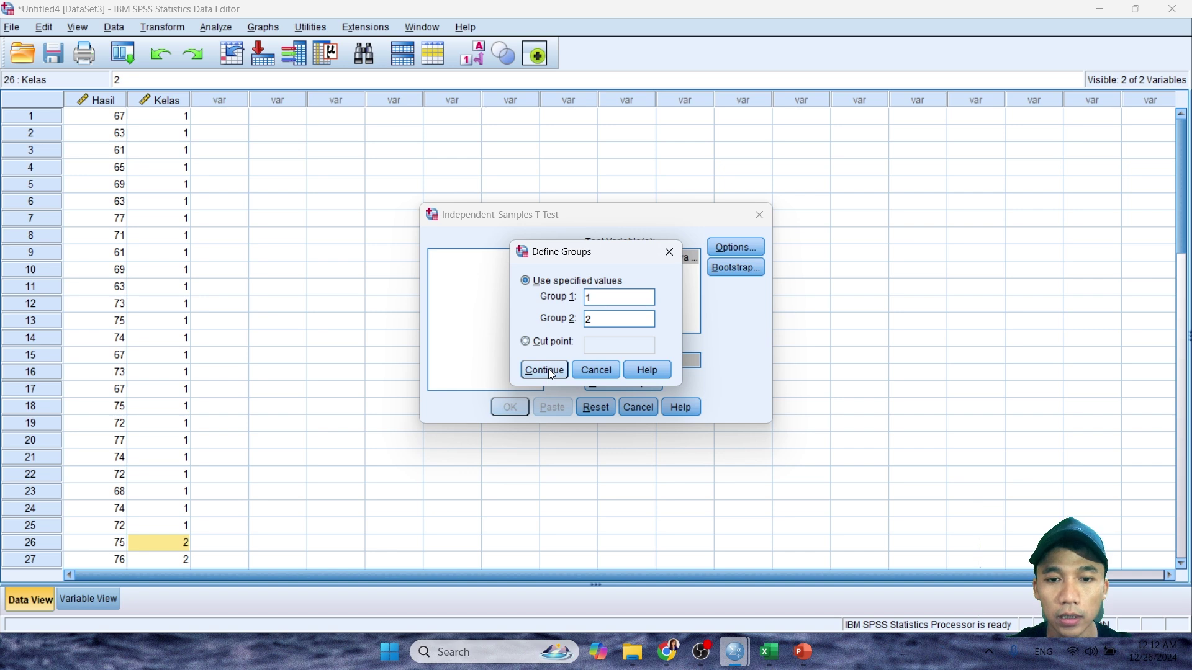
pyautogui.click(546, 370)
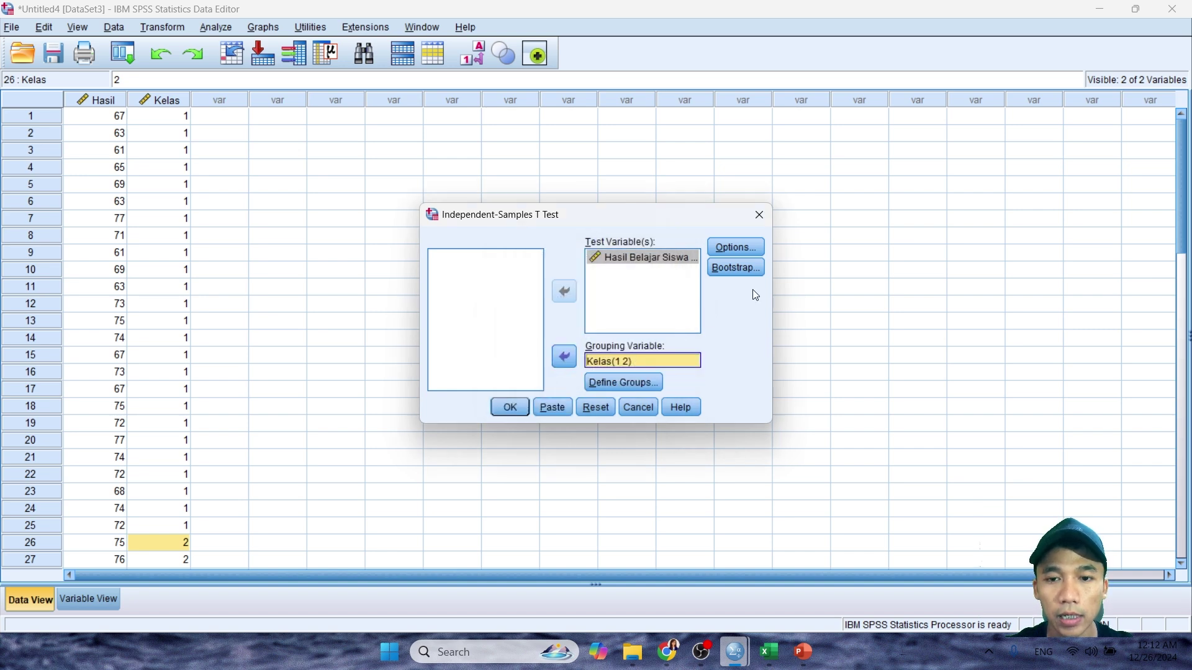
# - Accept the t test options with a 95% confidence interval and analysis-by-analysis exclusion of missing values, and run the test
pyautogui.click(737, 249)
pyautogui.click(667, 286)
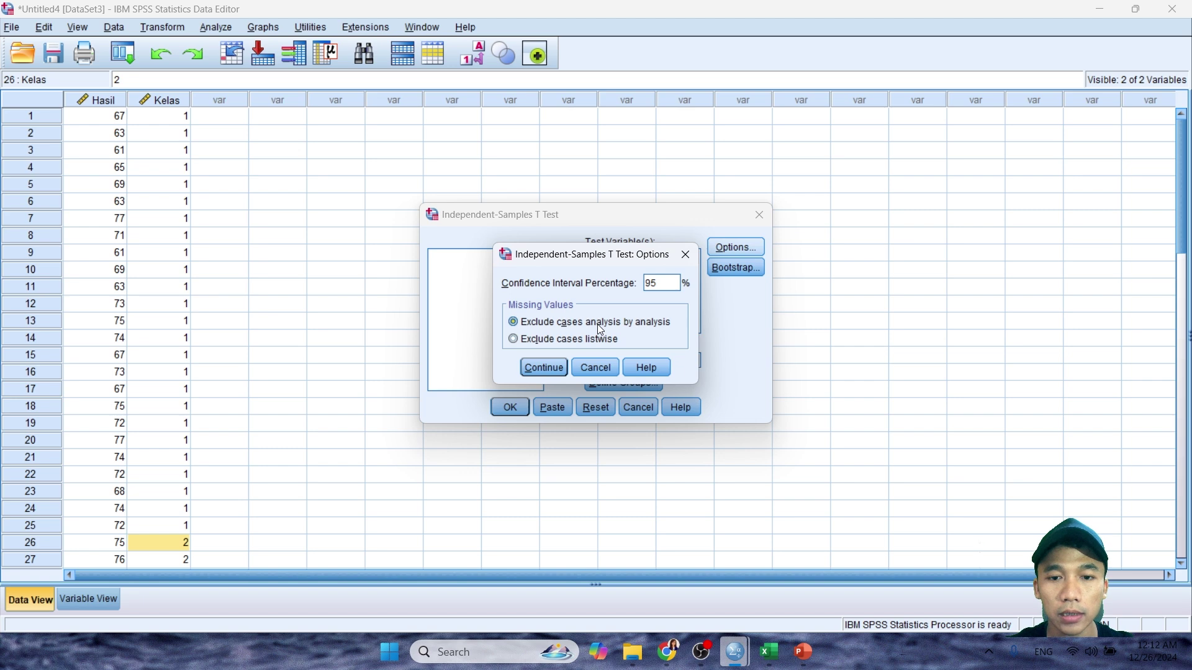
pyautogui.click(554, 363)
pyautogui.click(504, 412)
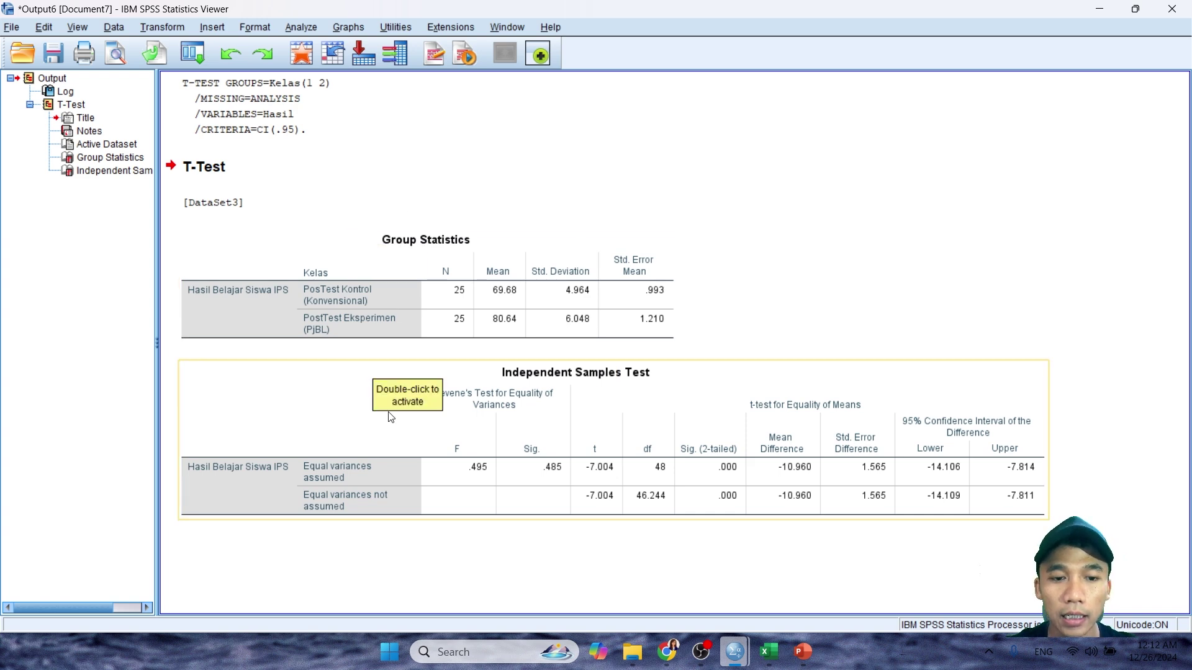
# - Switch to PowerPoint and present the Uji Hipotesis slide to read the Levene's test and p-value interpretation rules
pyautogui.hotkey('alt', 'Tab')
pyautogui.hotkey('alt', 'Tab')
pyautogui.hotkey('alt', 'Tab')
pyautogui.hotkey('alt', 'Tab')
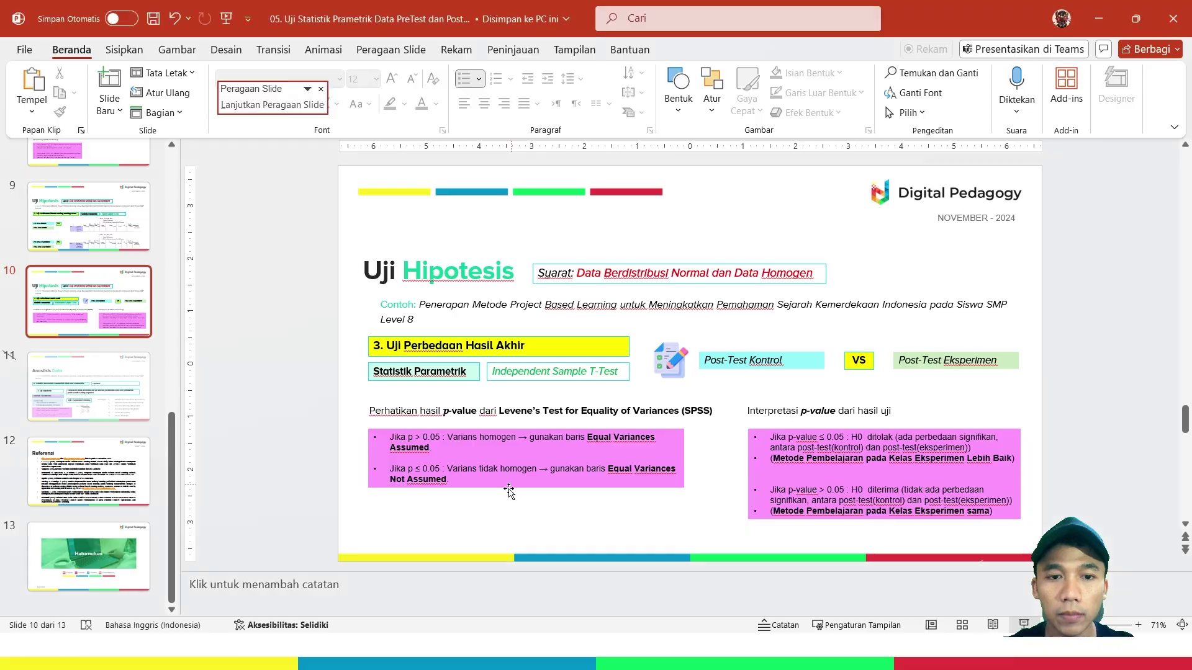
pyautogui.hotkey('shift', 'F5')
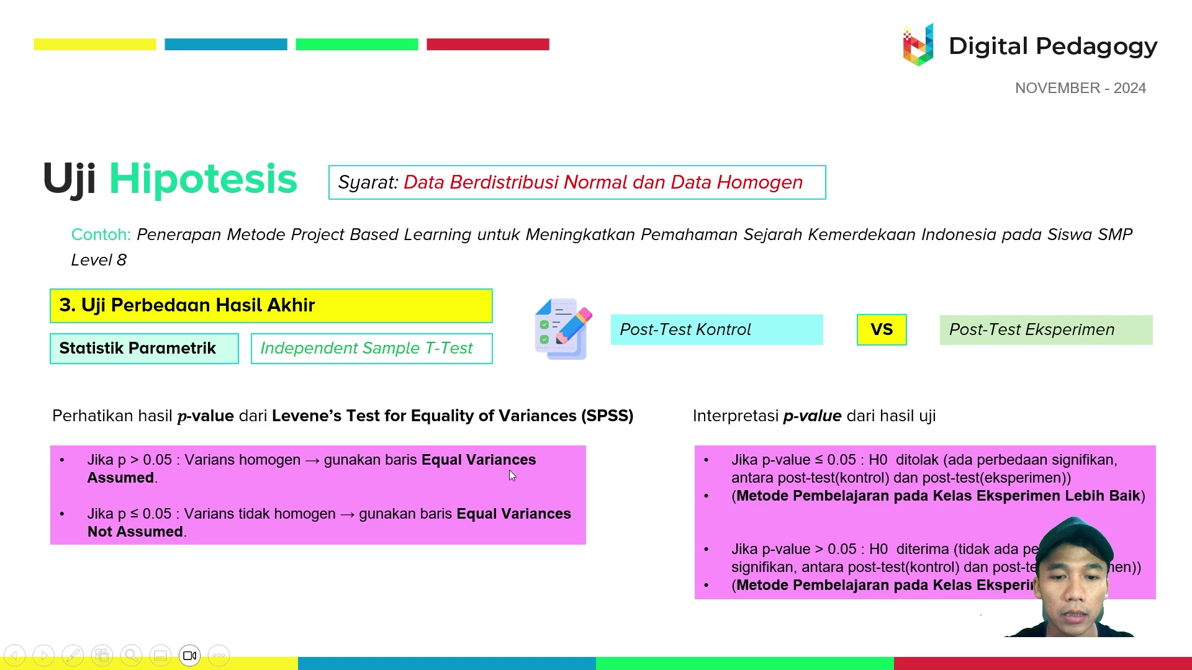
# - Return to the SPSS output and examine the Levene's test significance and t-test results in the Independent Samples Test table
pyautogui.hotkey('alt', 'Tab')
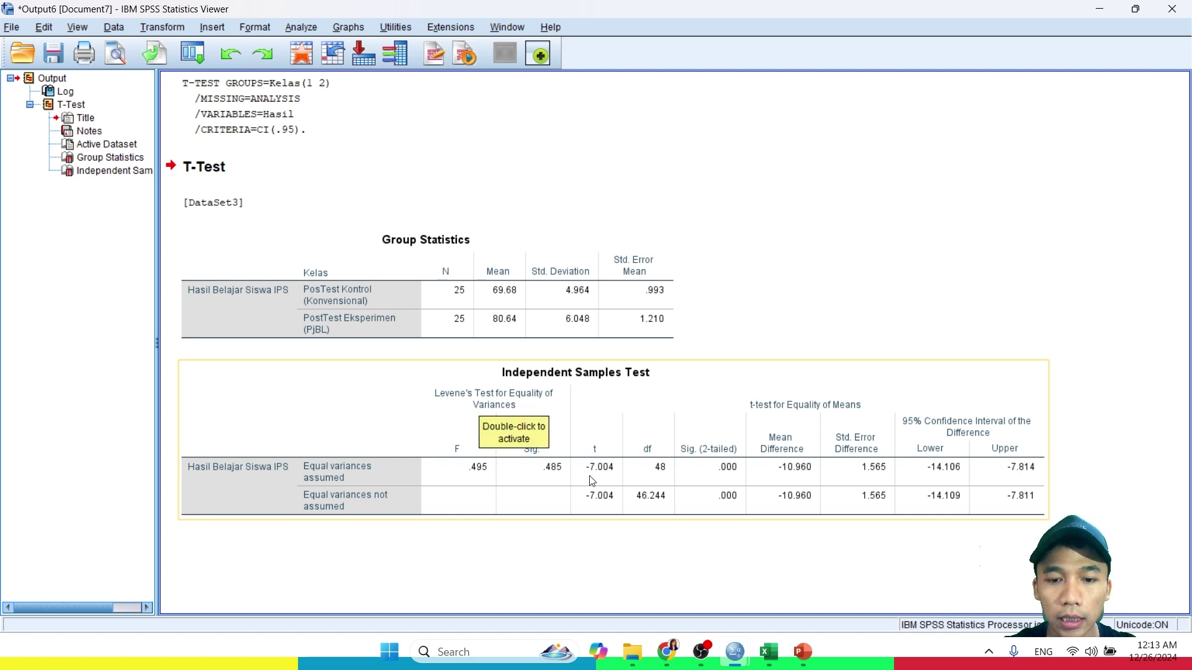
pyautogui.click(551, 468)
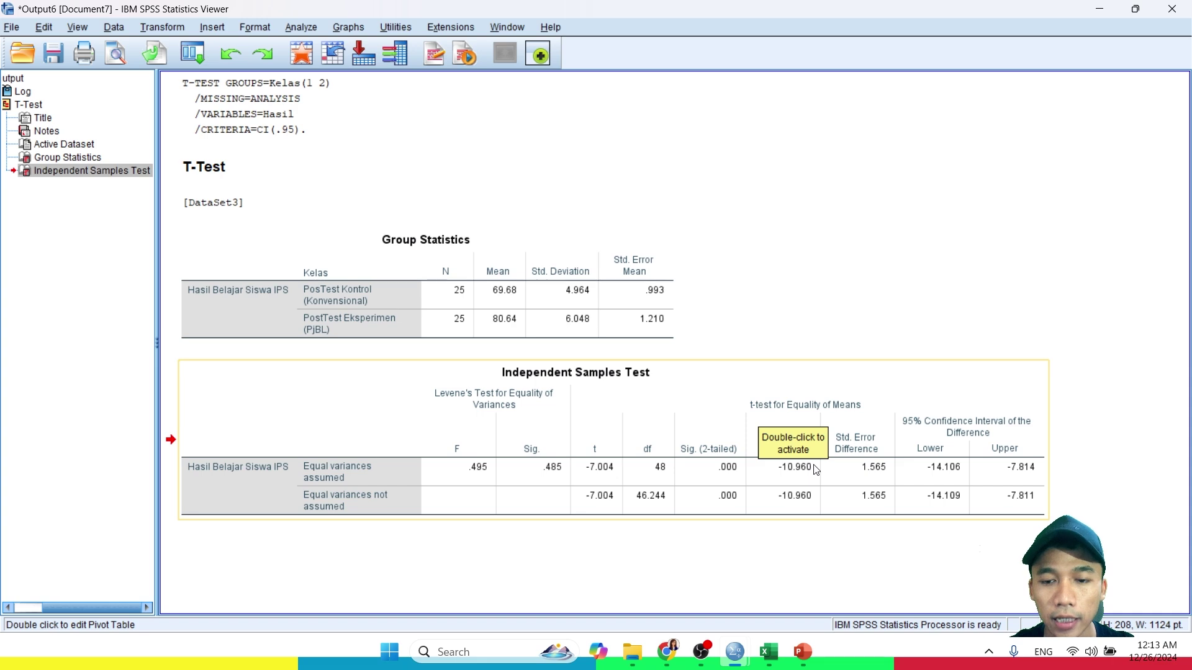
# - Switch back to the PowerPoint slide show to read the p-value interpretation rules
pyautogui.hotkey('alt', 'Tab')
pyautogui.hotkey('alt', 'Tab')
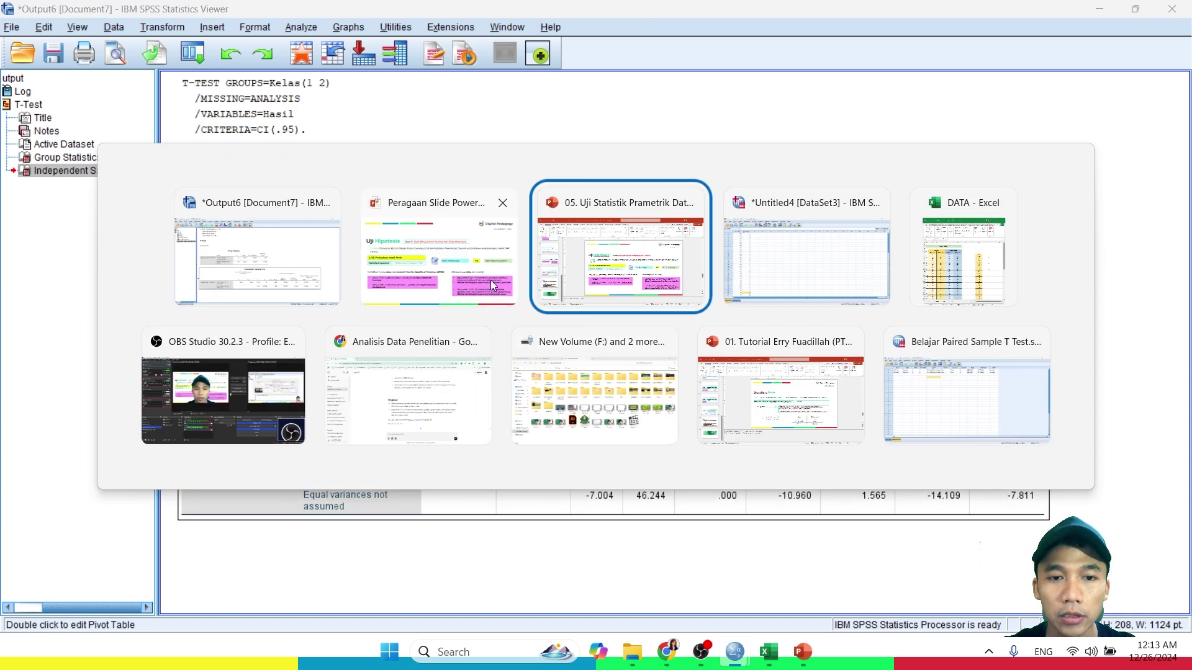